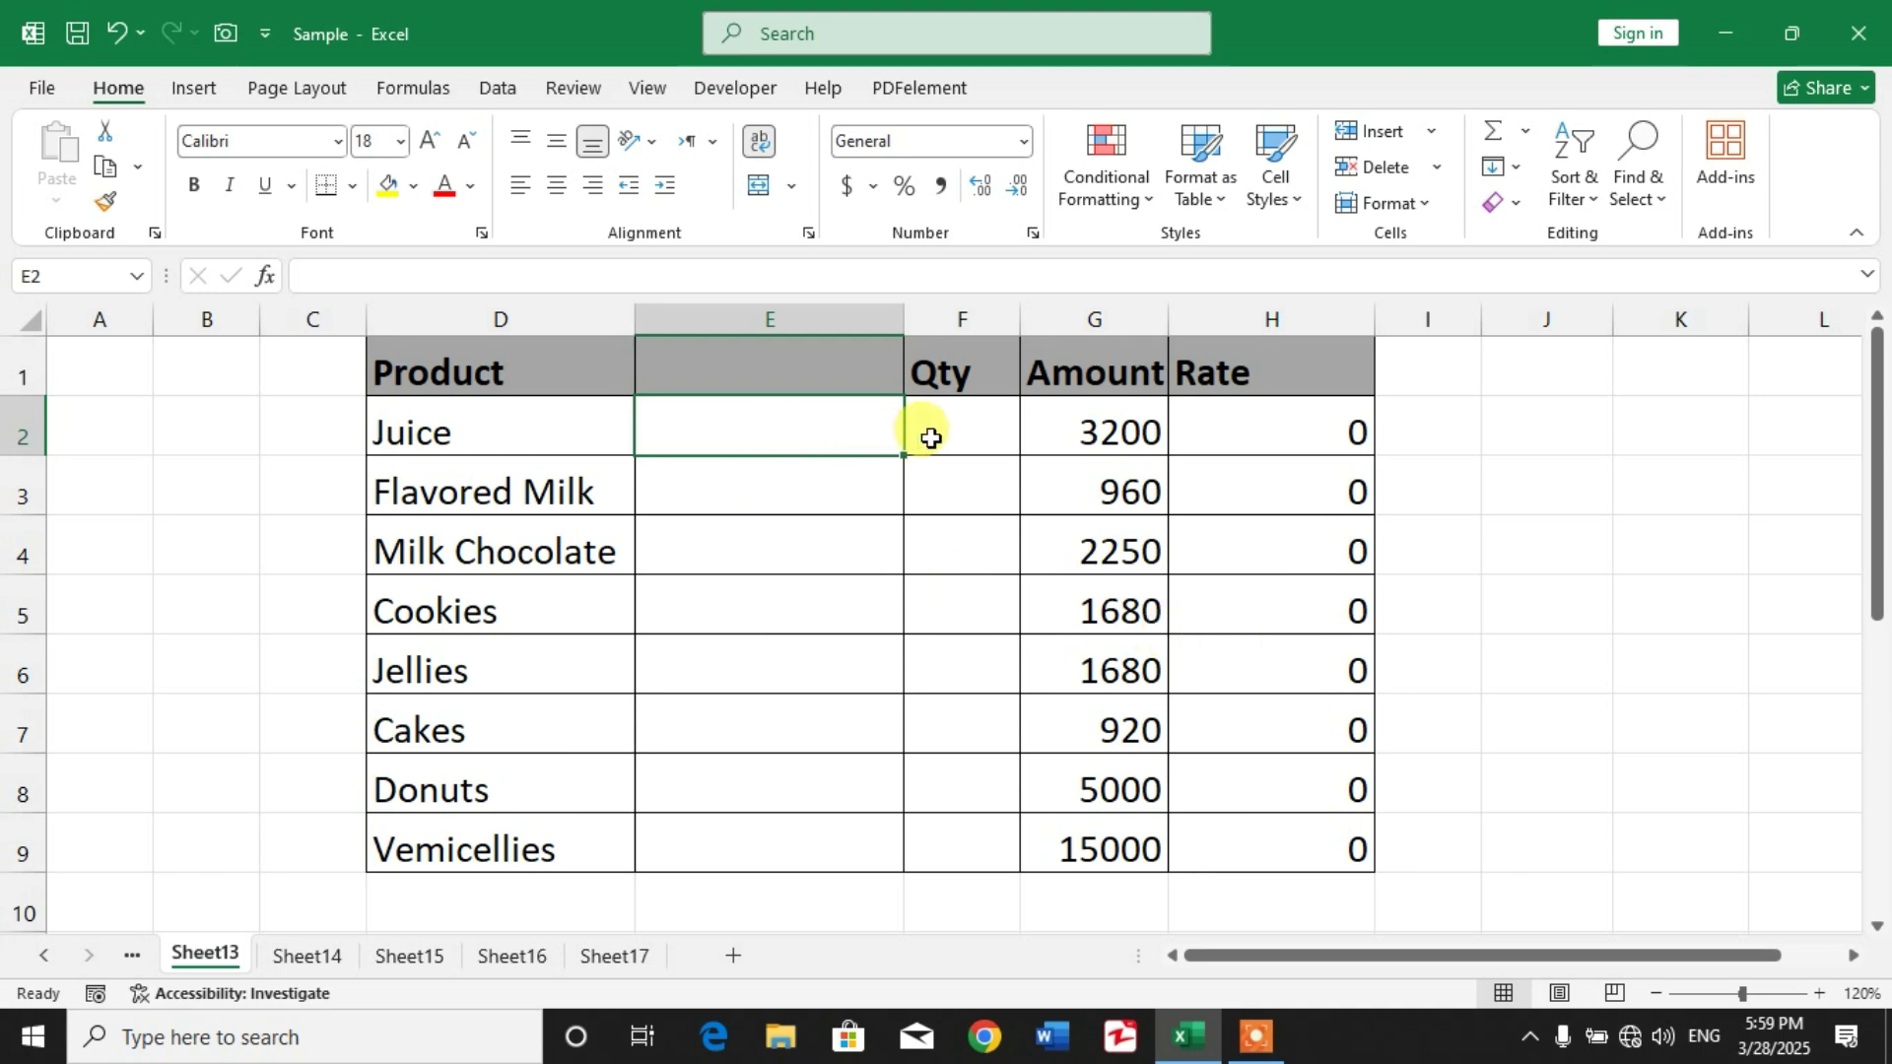
# - Select the Qty cells F2 through F8 for Juice down to Donuts
pyautogui.moveTo(954, 432); pyautogui.dragTo(962, 773)
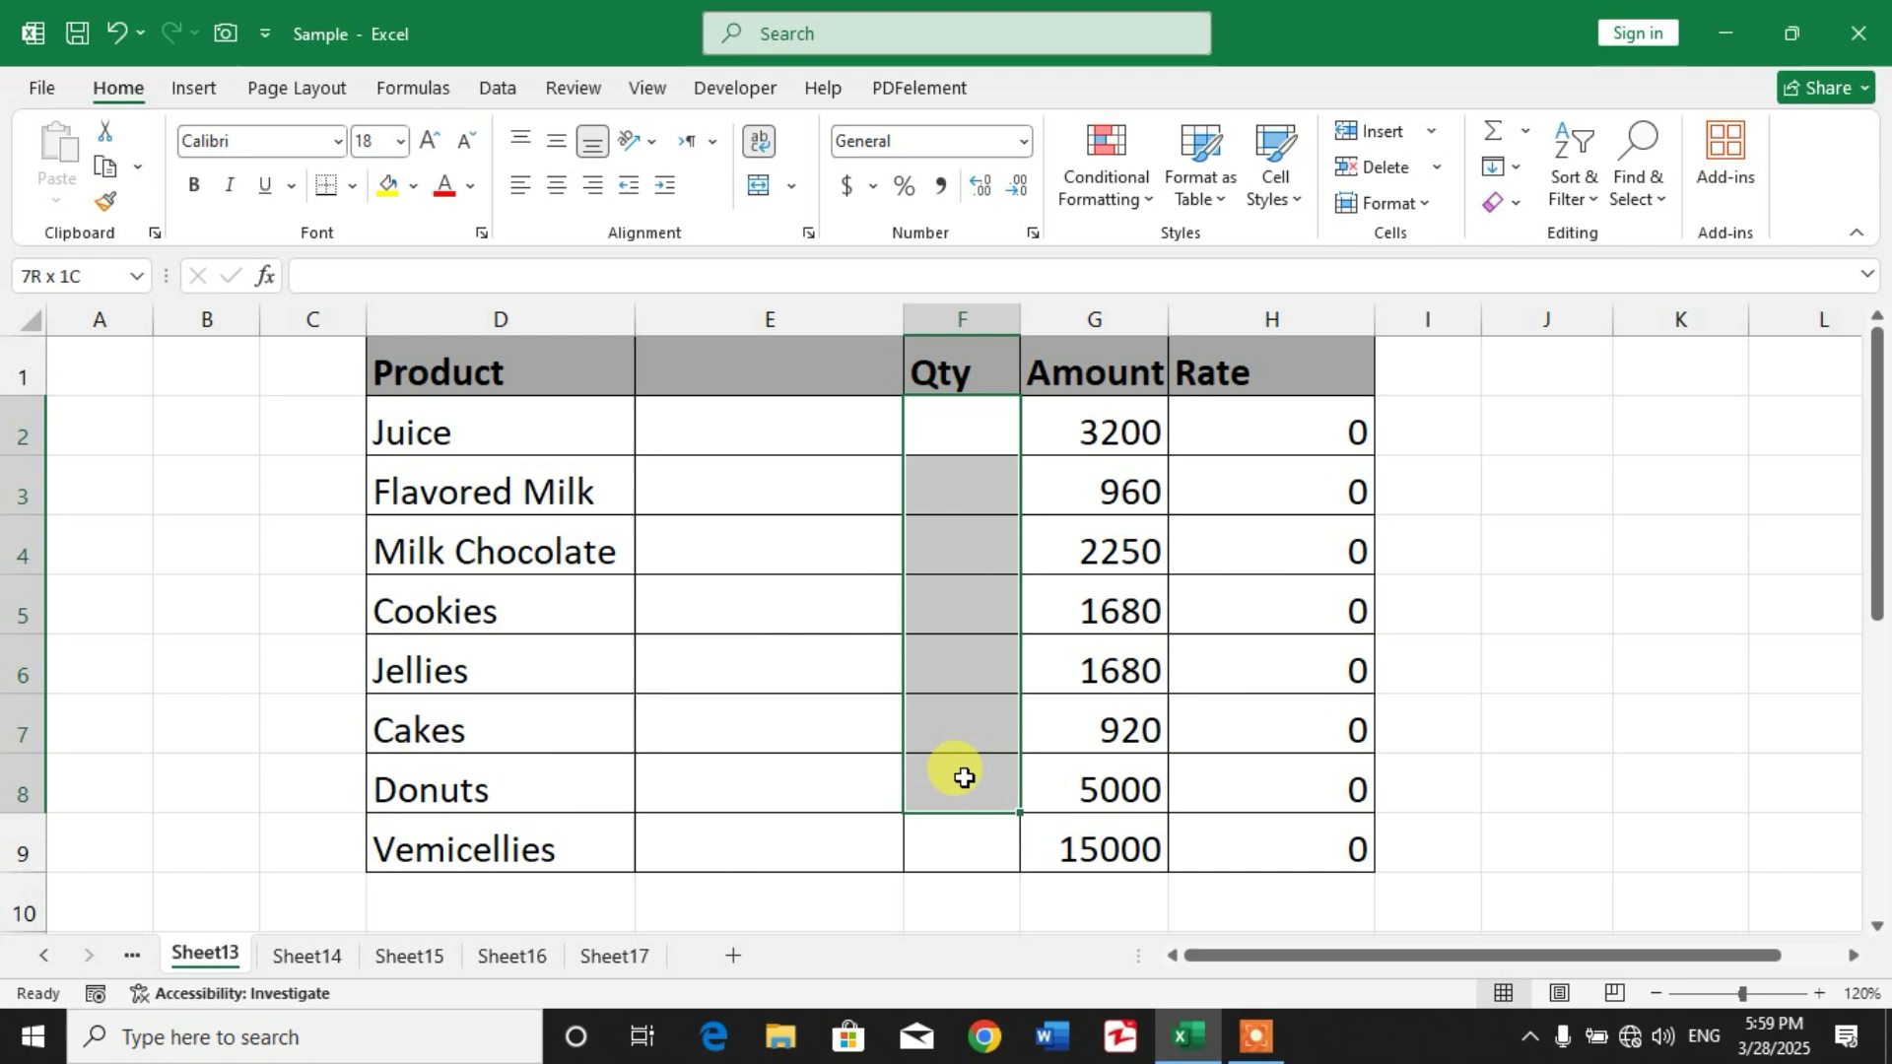
pyautogui.click(948, 502)
pyautogui.write('19')
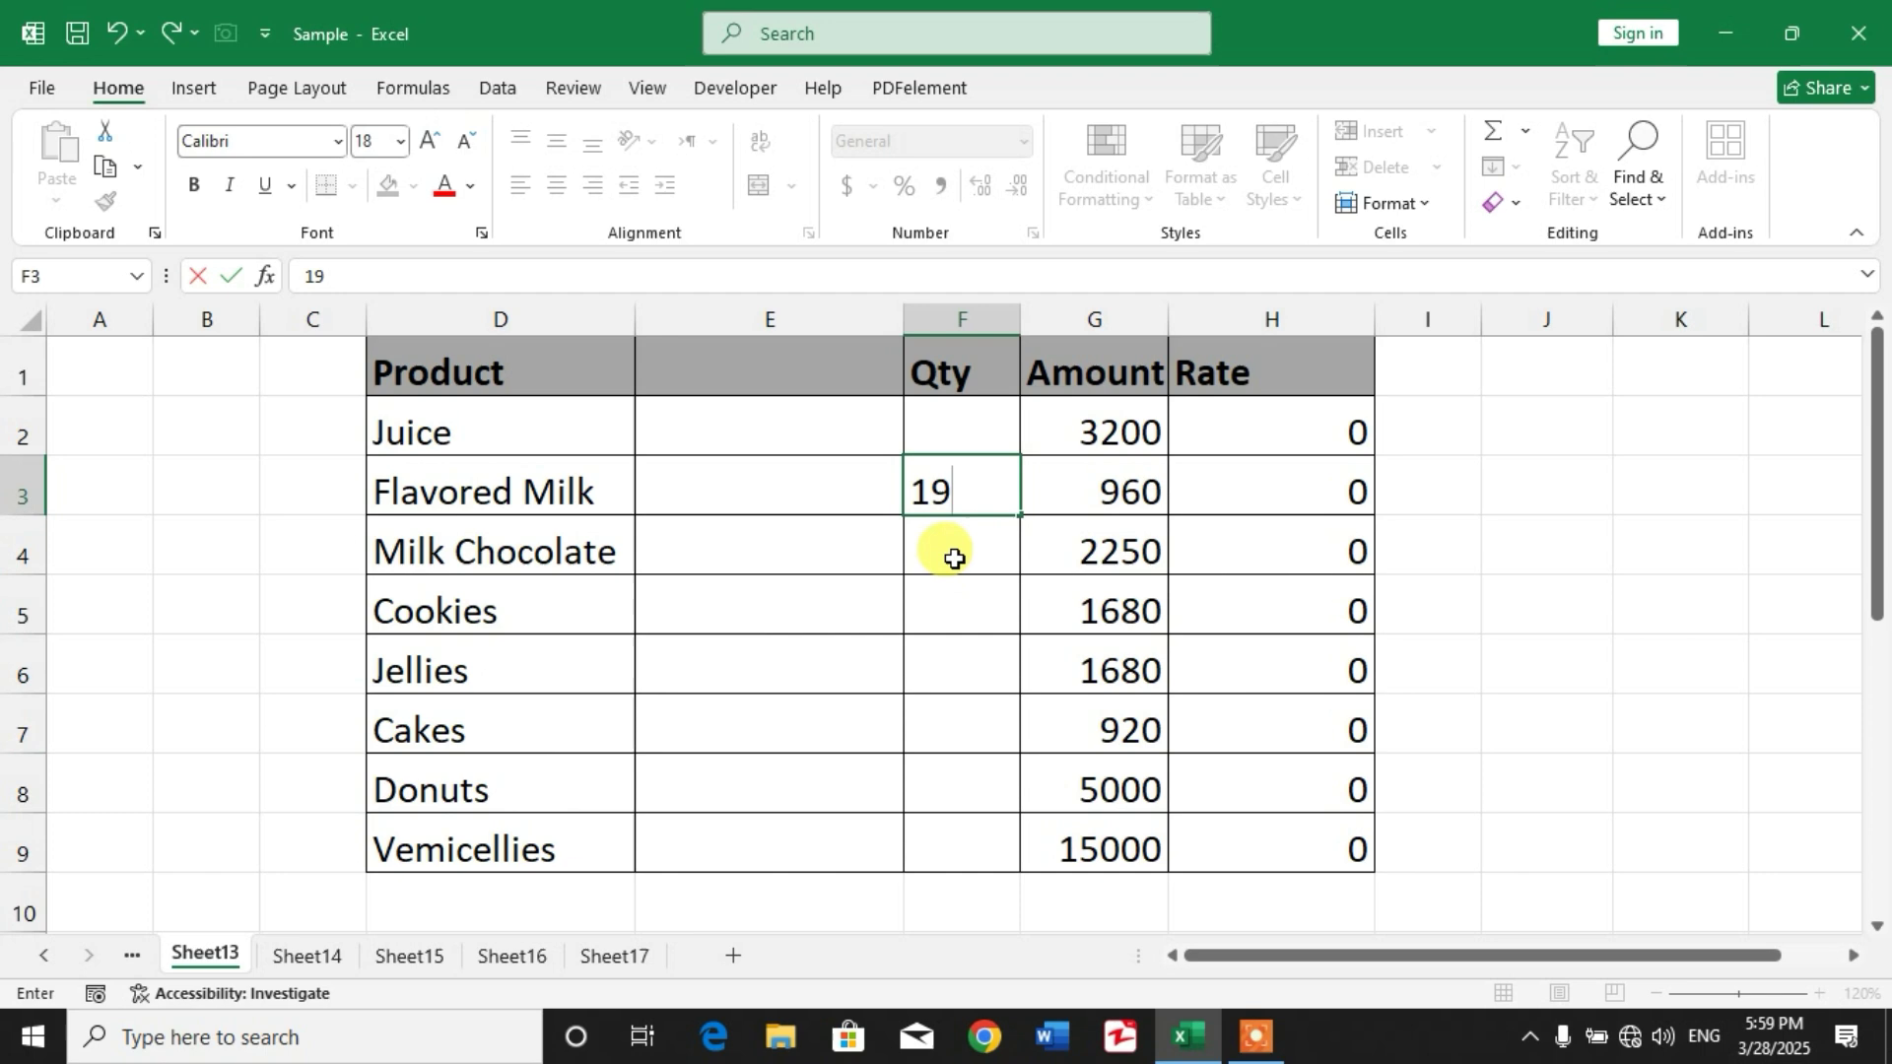
pyautogui.press('BackSpace')
pyautogui.press('BackSpace')
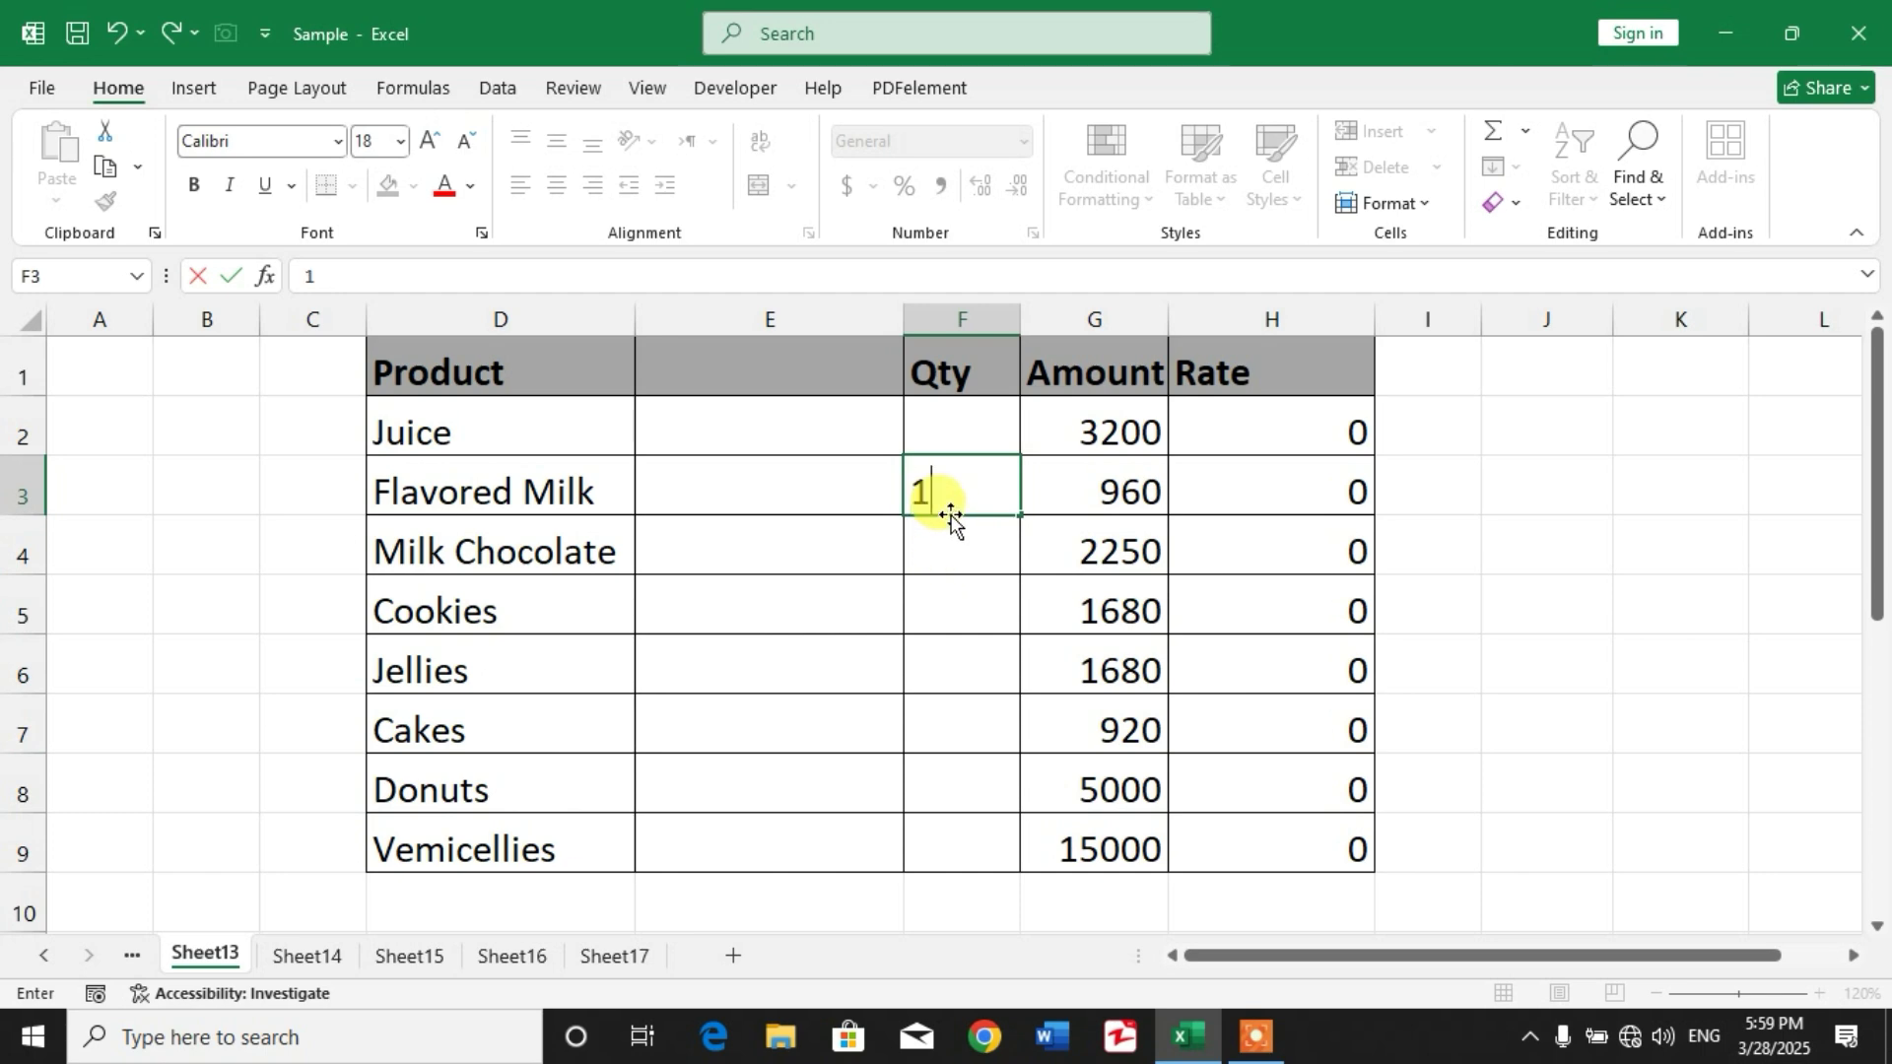
pyautogui.write('0')
pyautogui.click(975, 726)
pyautogui.click(992, 496)
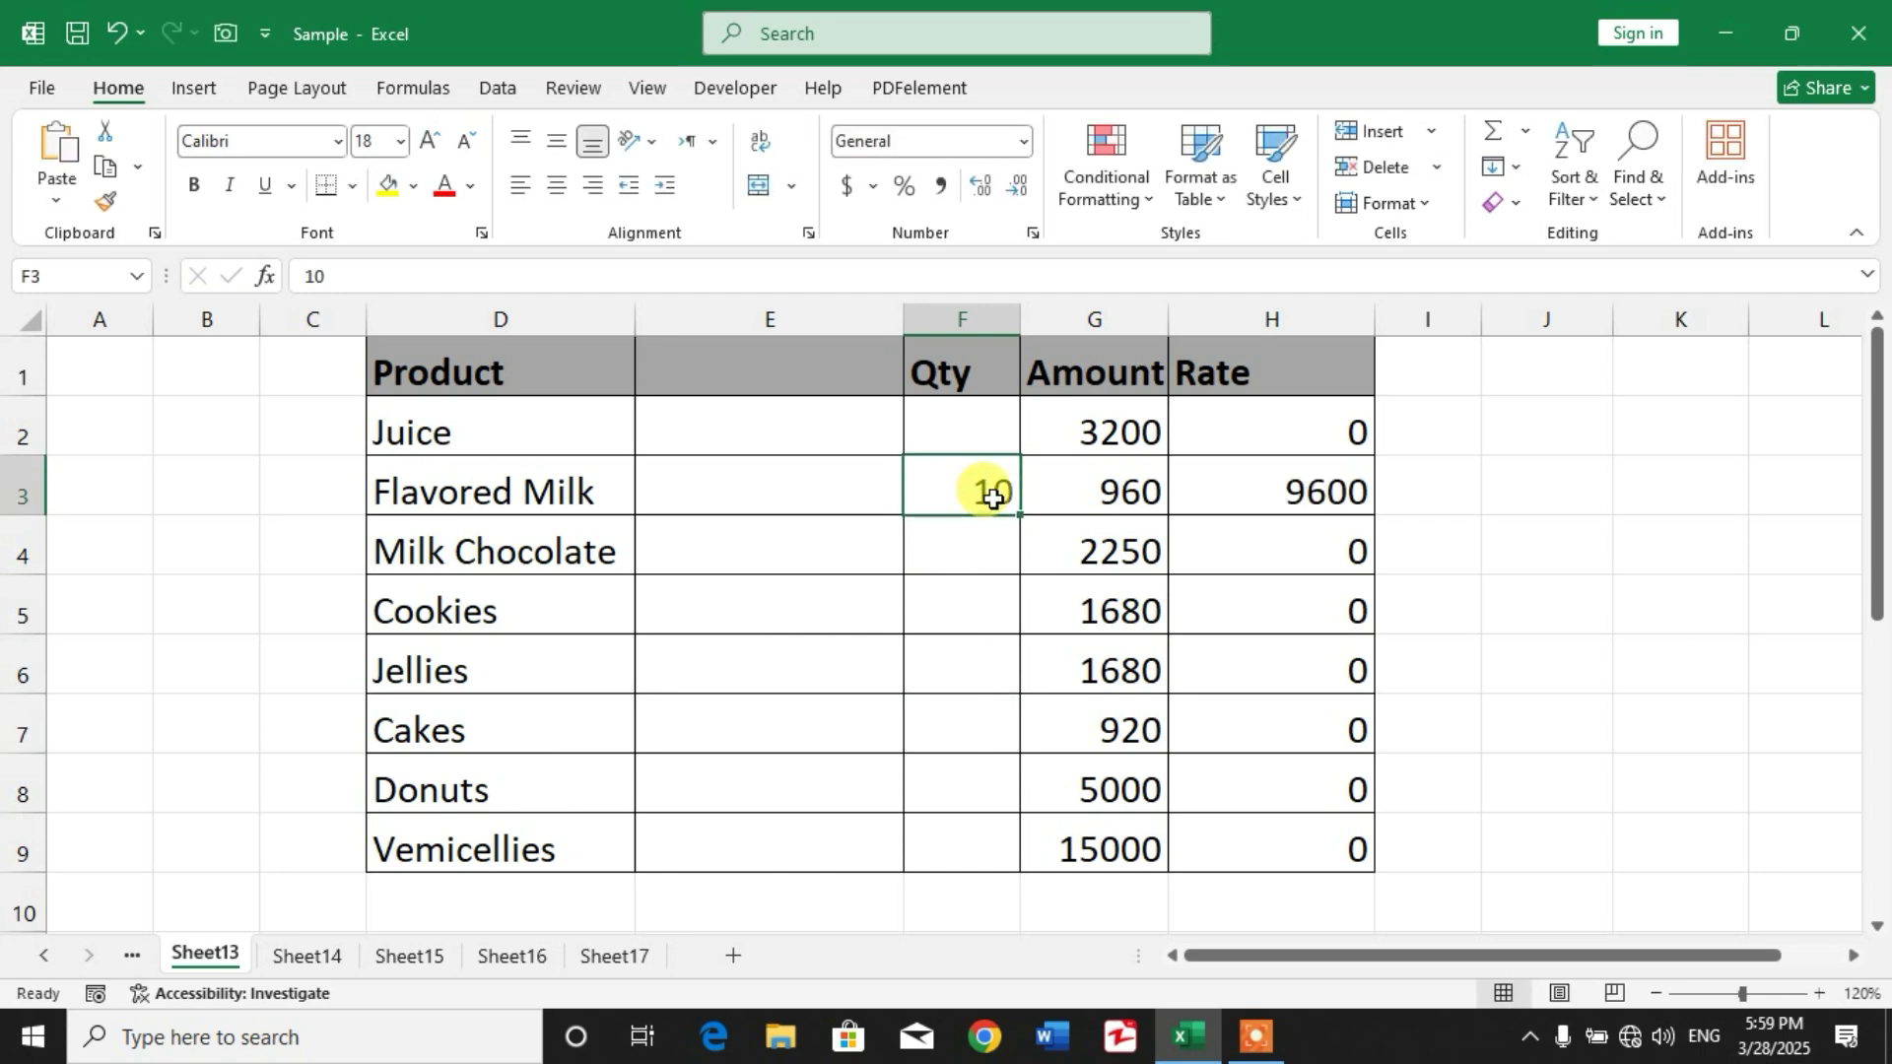
pyautogui.write('20')
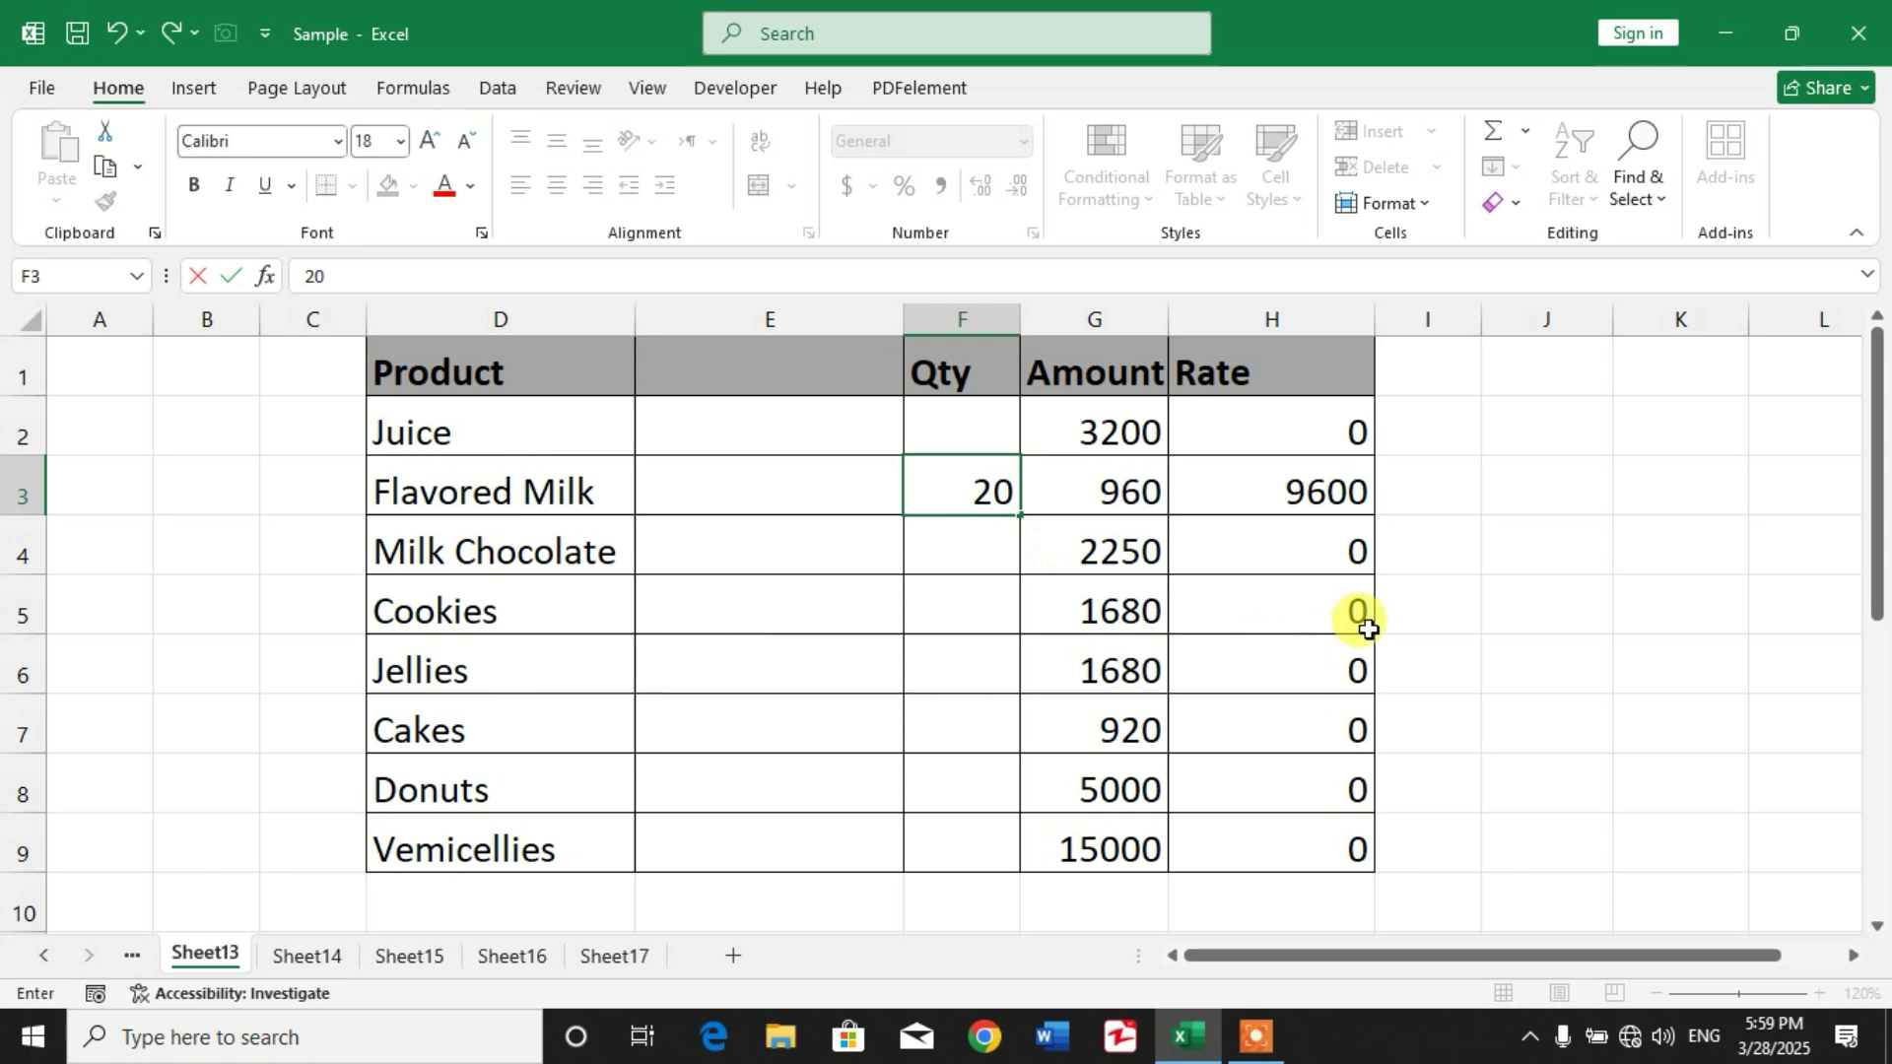
pyautogui.click(1400, 621)
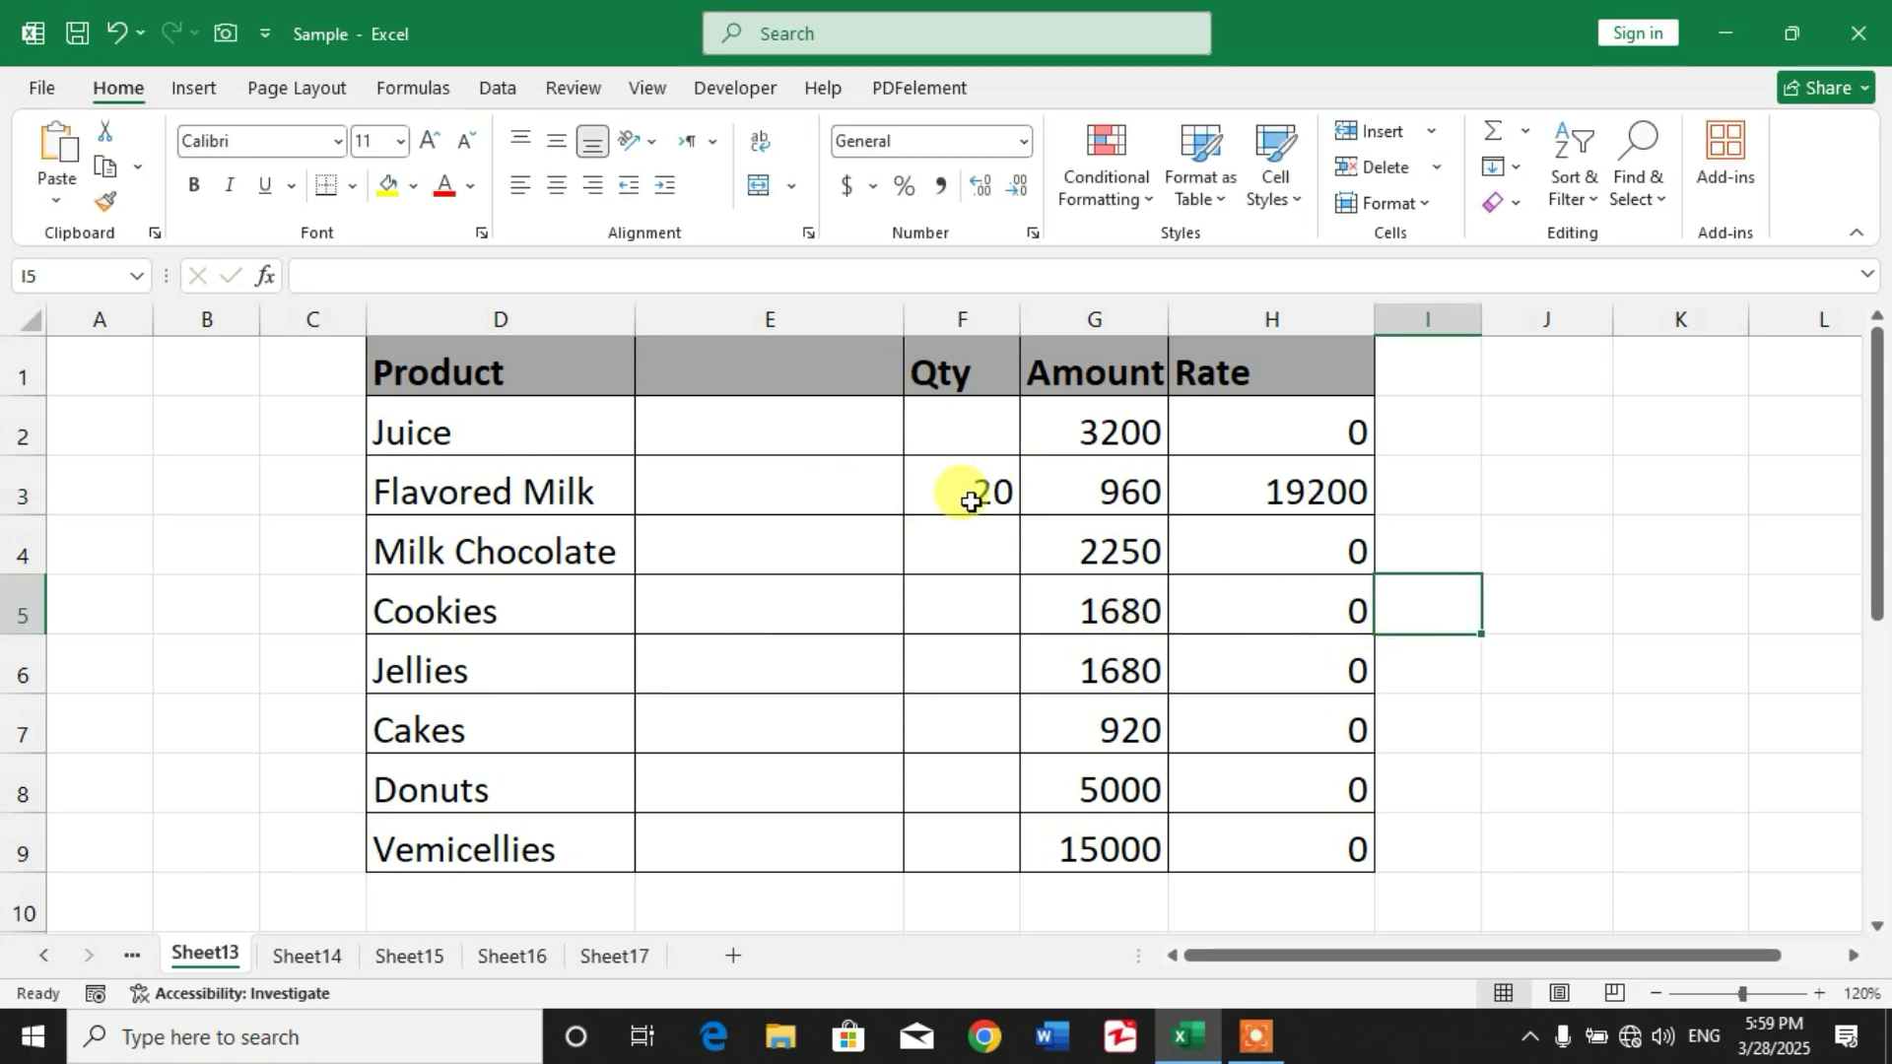
pyautogui.click(972, 499)
pyautogui.press('Delete')
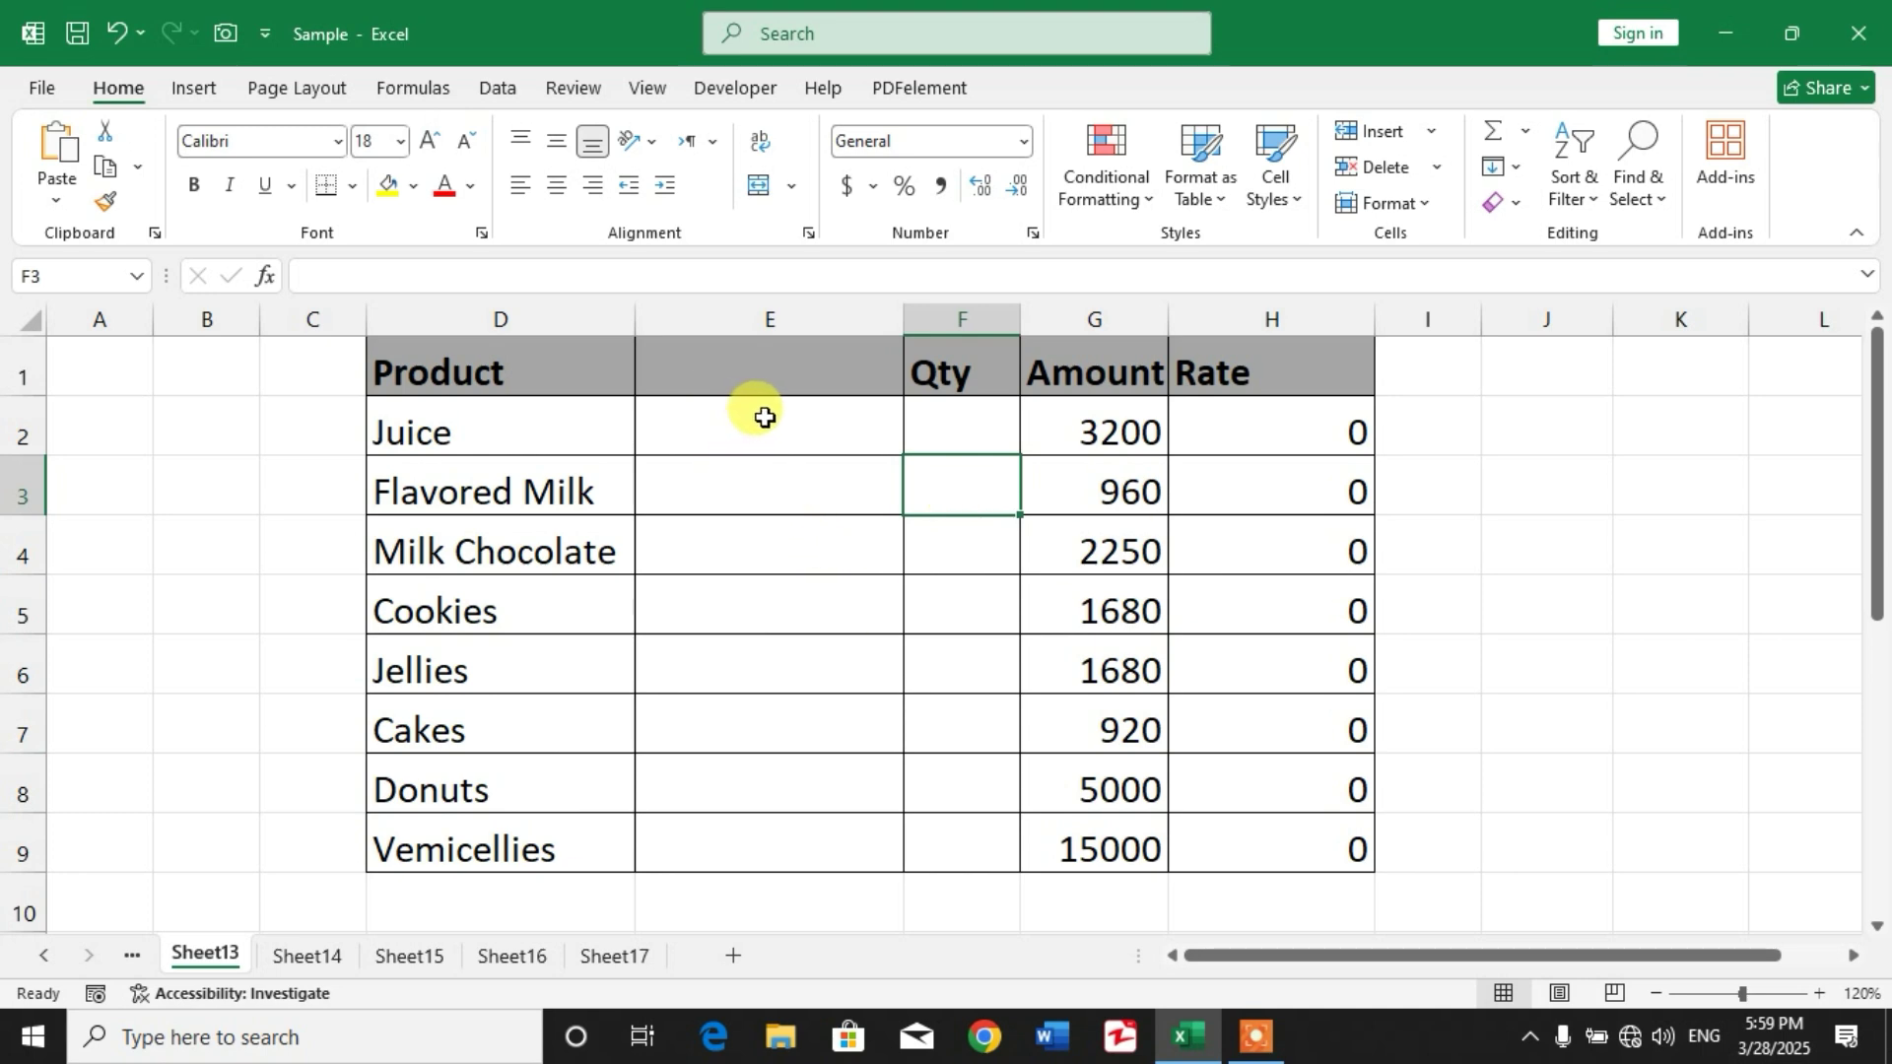
# - With E2 selected, pick Spin Button (Form Control) from the Developer tab's Insert menu
pyautogui.click(765, 421)
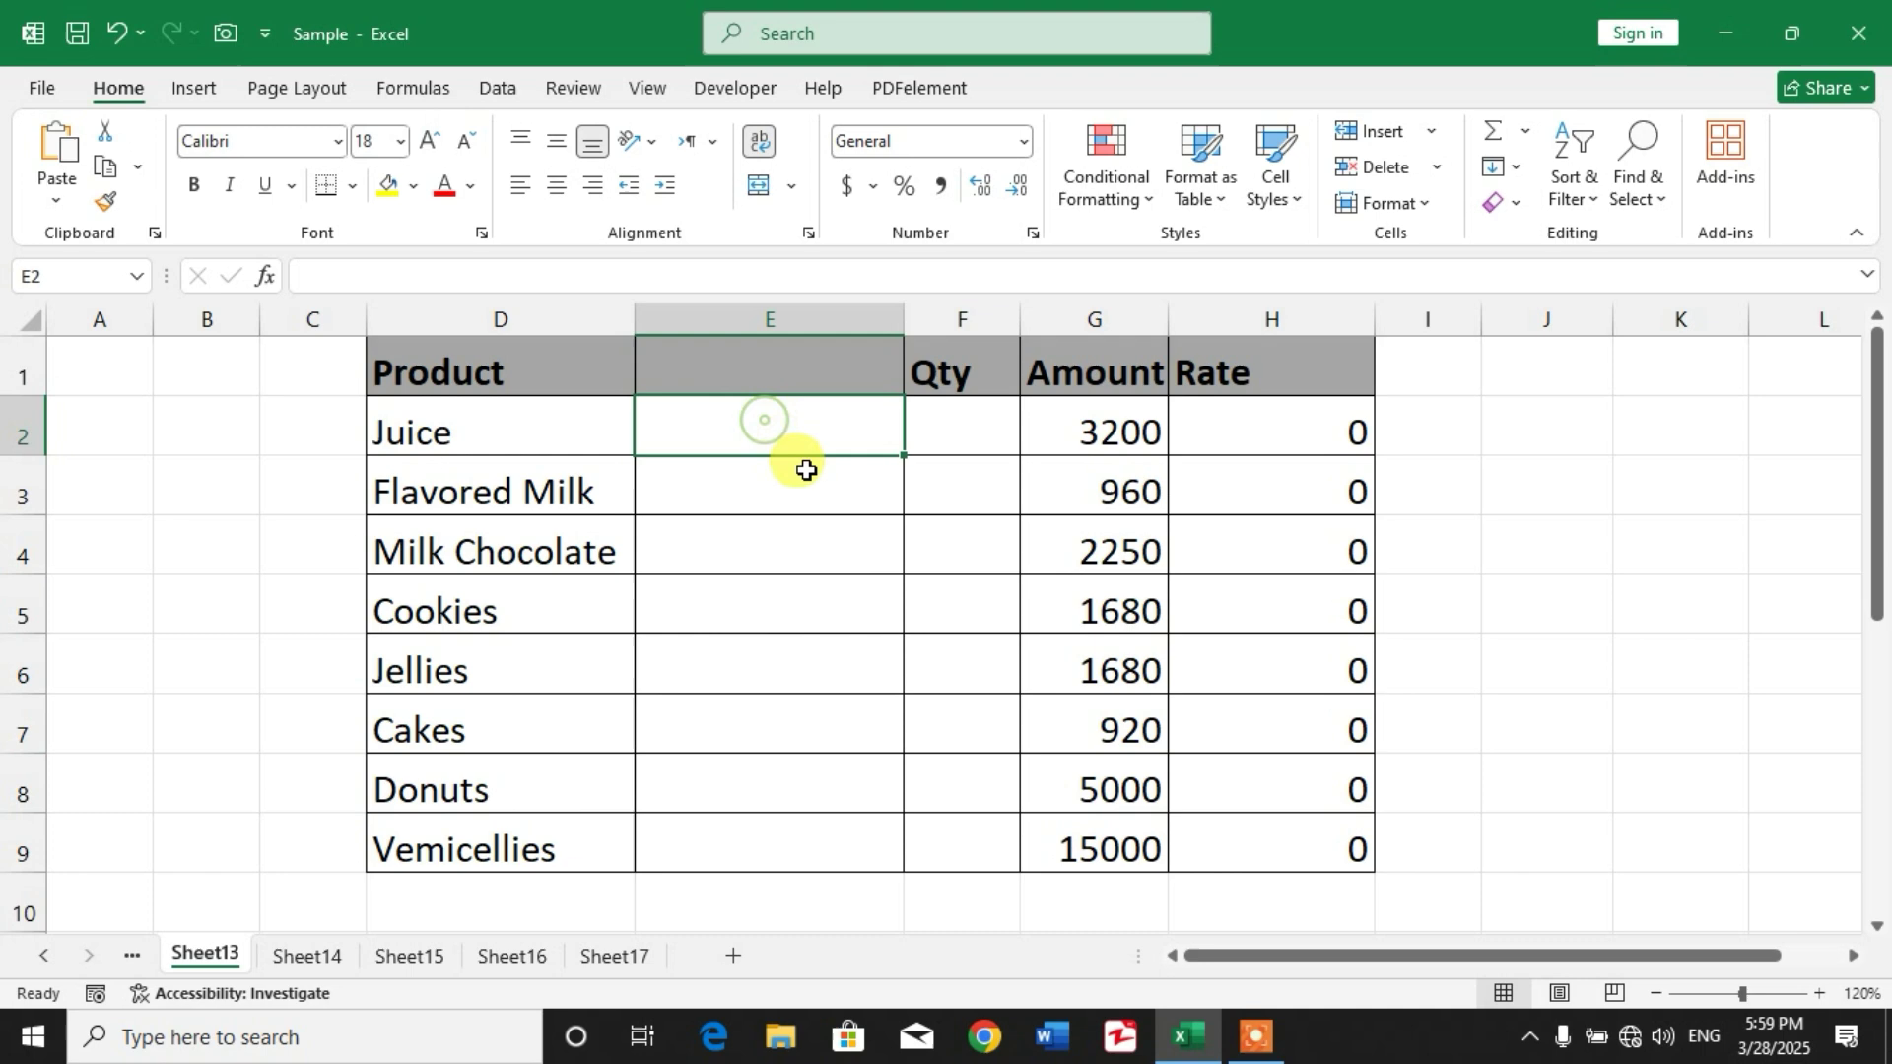
pyautogui.click(731, 96)
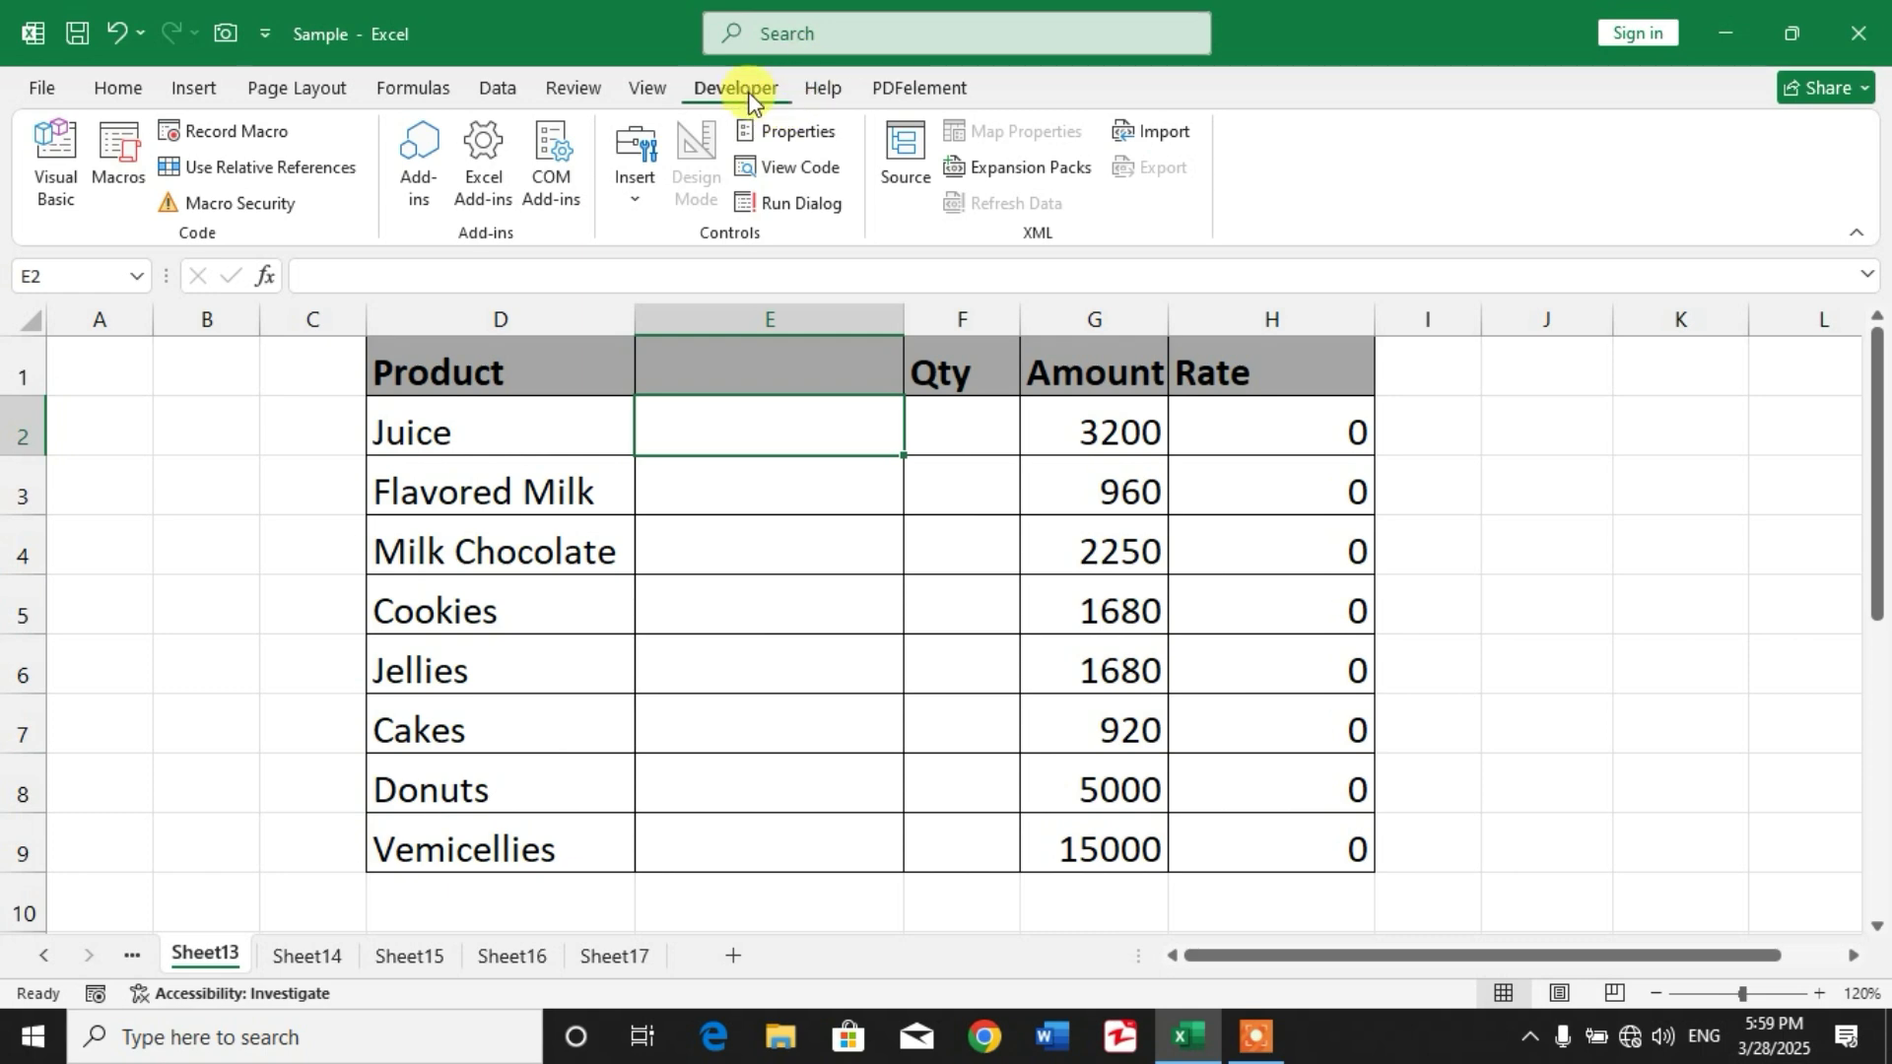
pyautogui.click(641, 201)
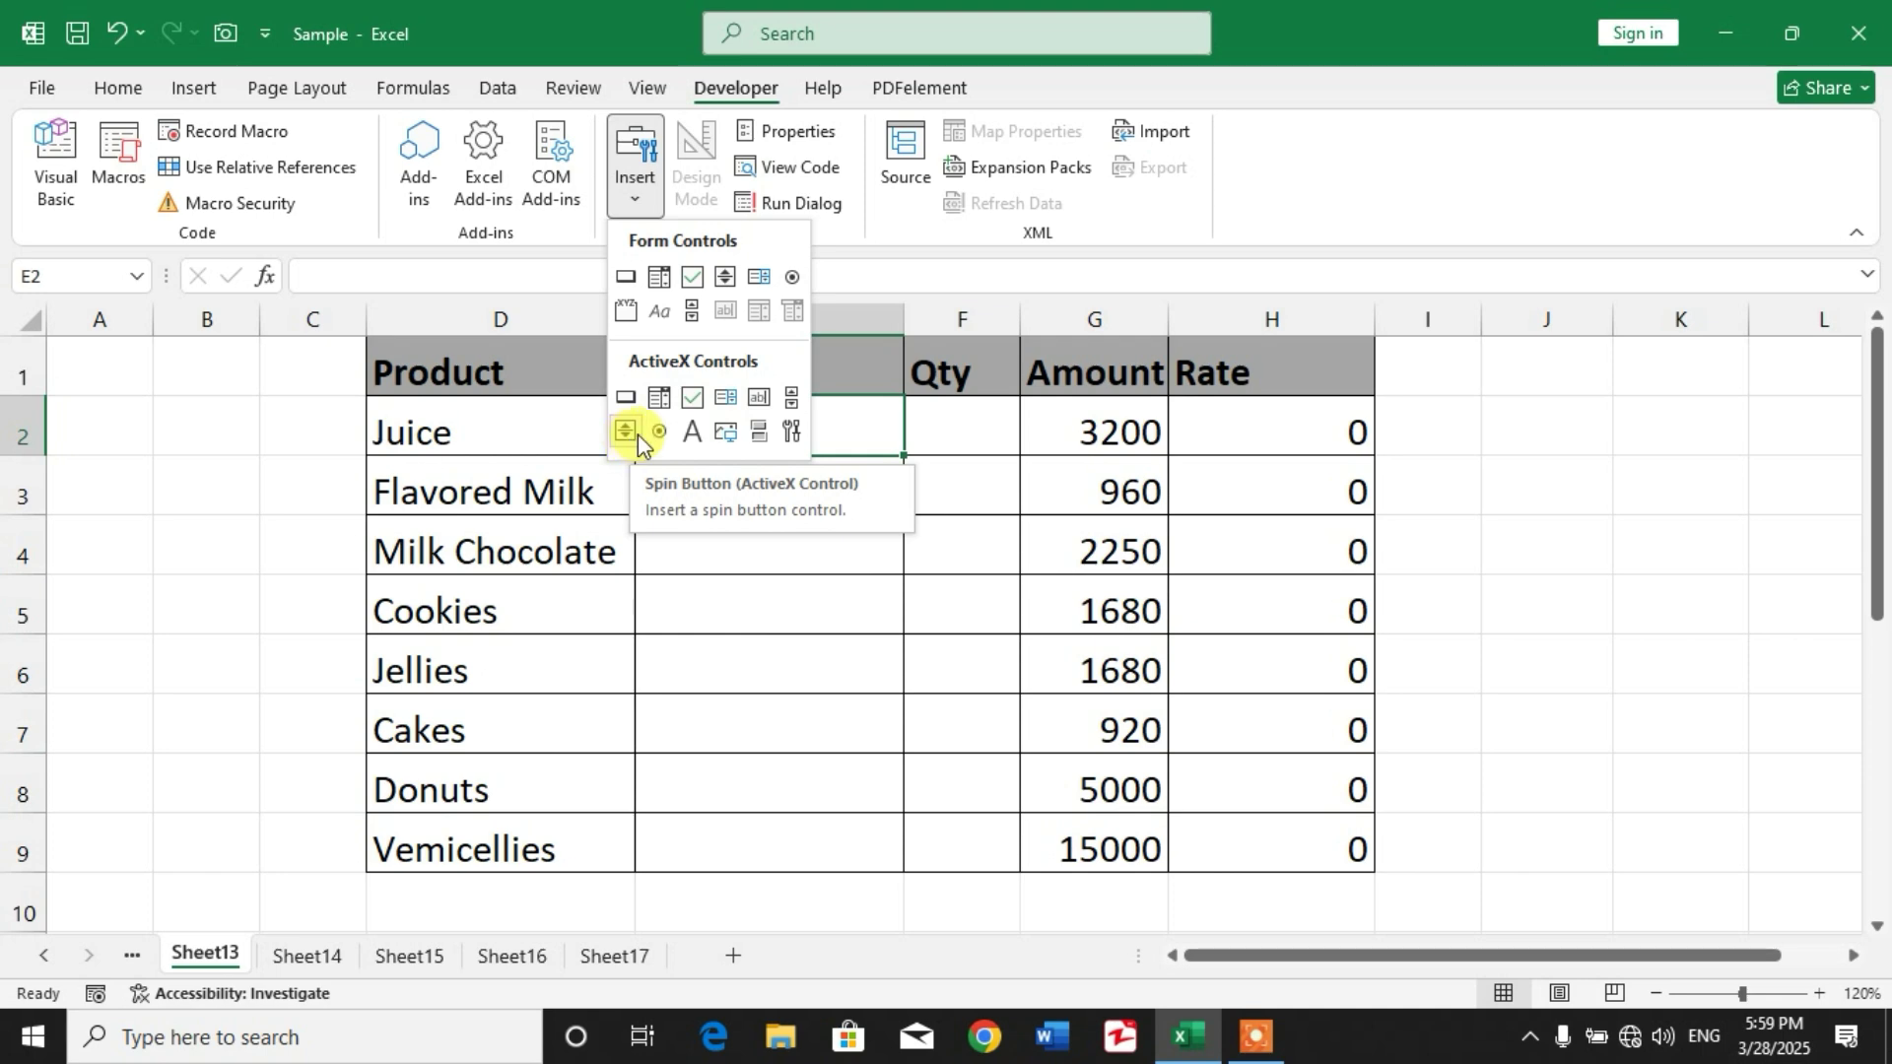
pyautogui.click(723, 282)
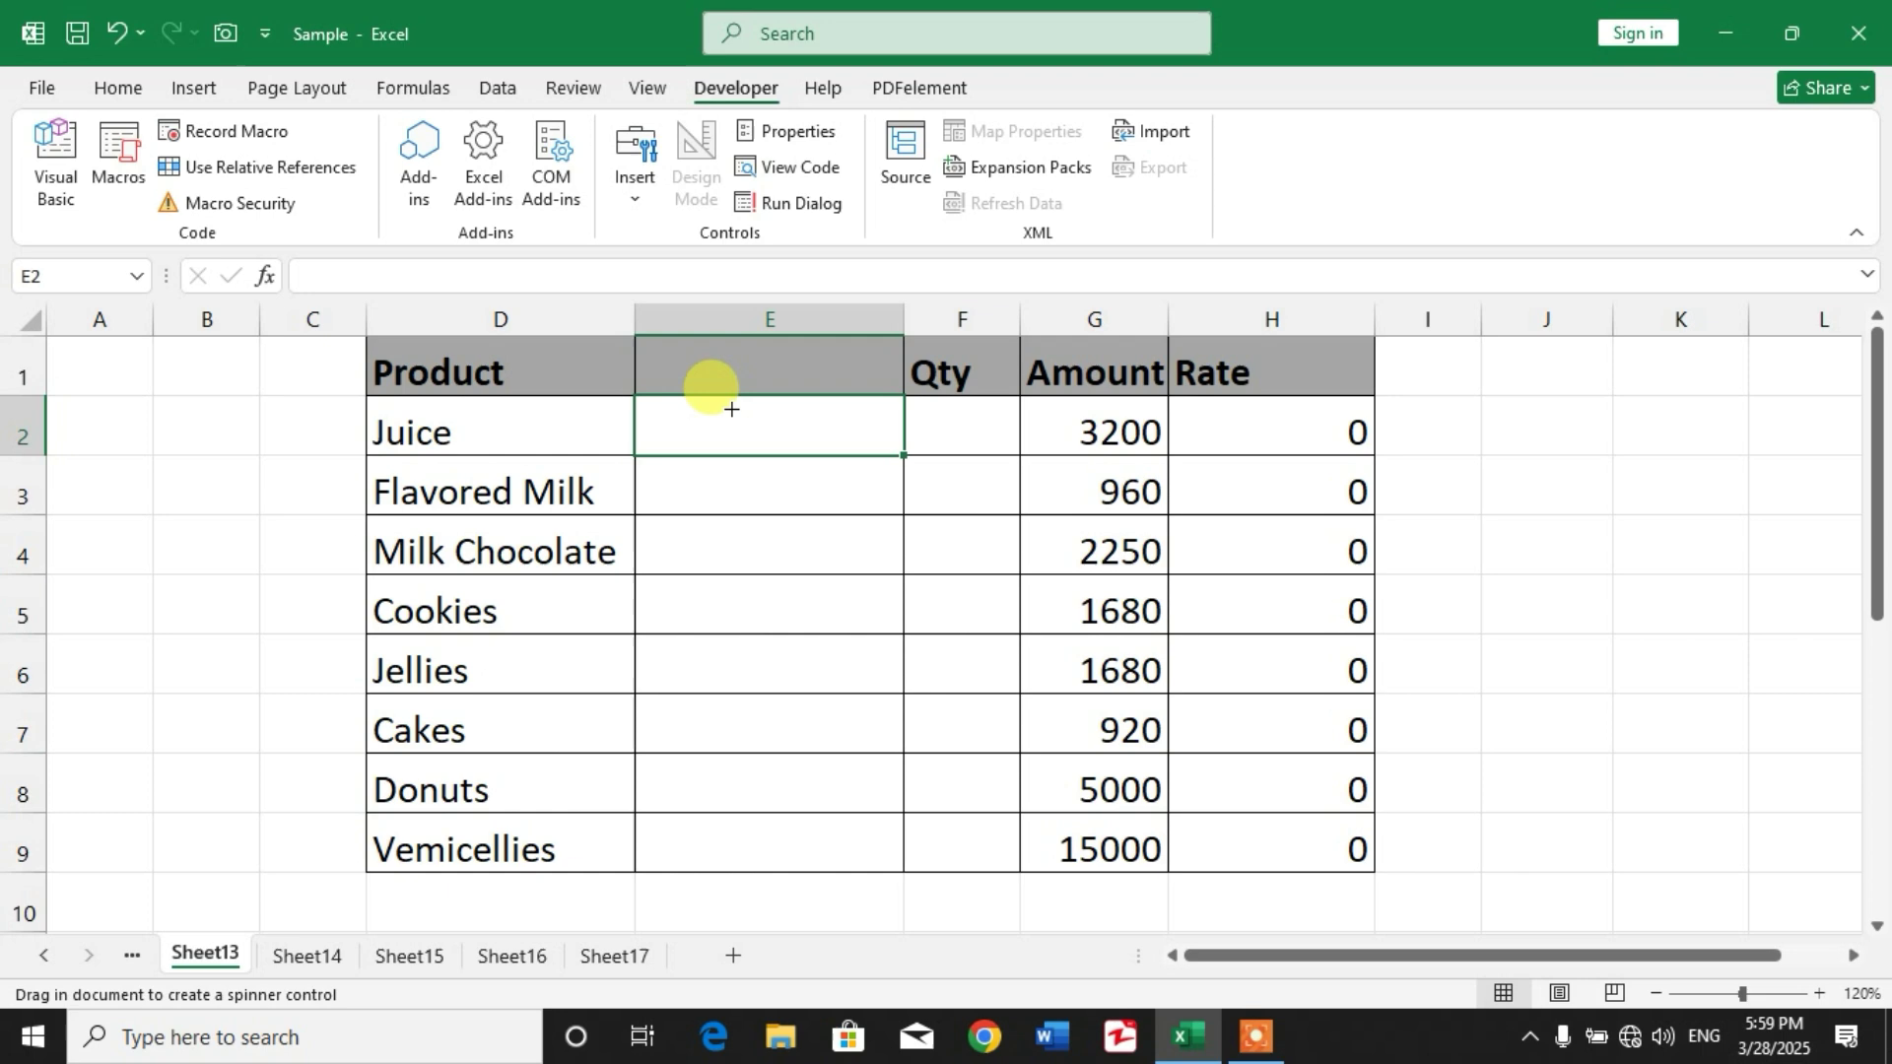
# - Draw a spin button in cell E2 and fill it down to E9
pyautogui.moveTo(731, 407); pyautogui.dragTo(783, 459)
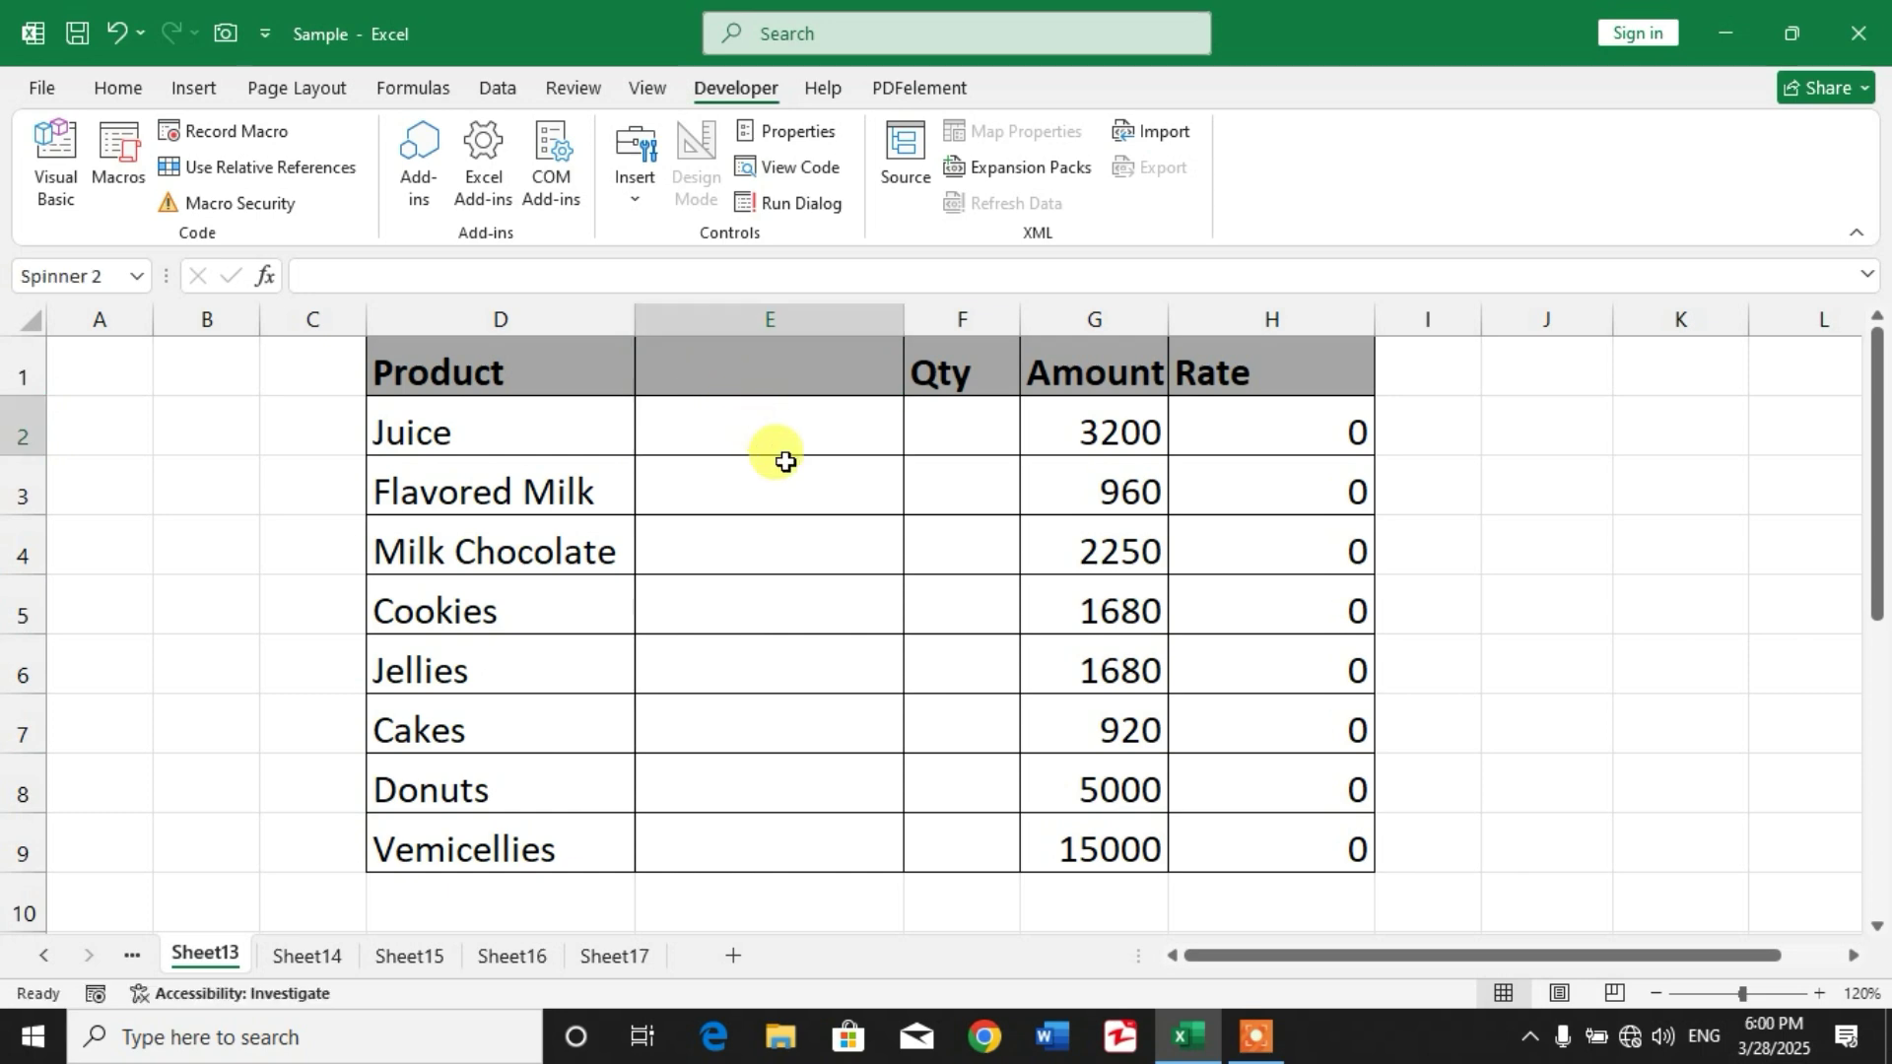
pyautogui.click(790, 467)
pyautogui.click(854, 426)
pyautogui.moveTo(901, 453); pyautogui.dragTo(897, 836)
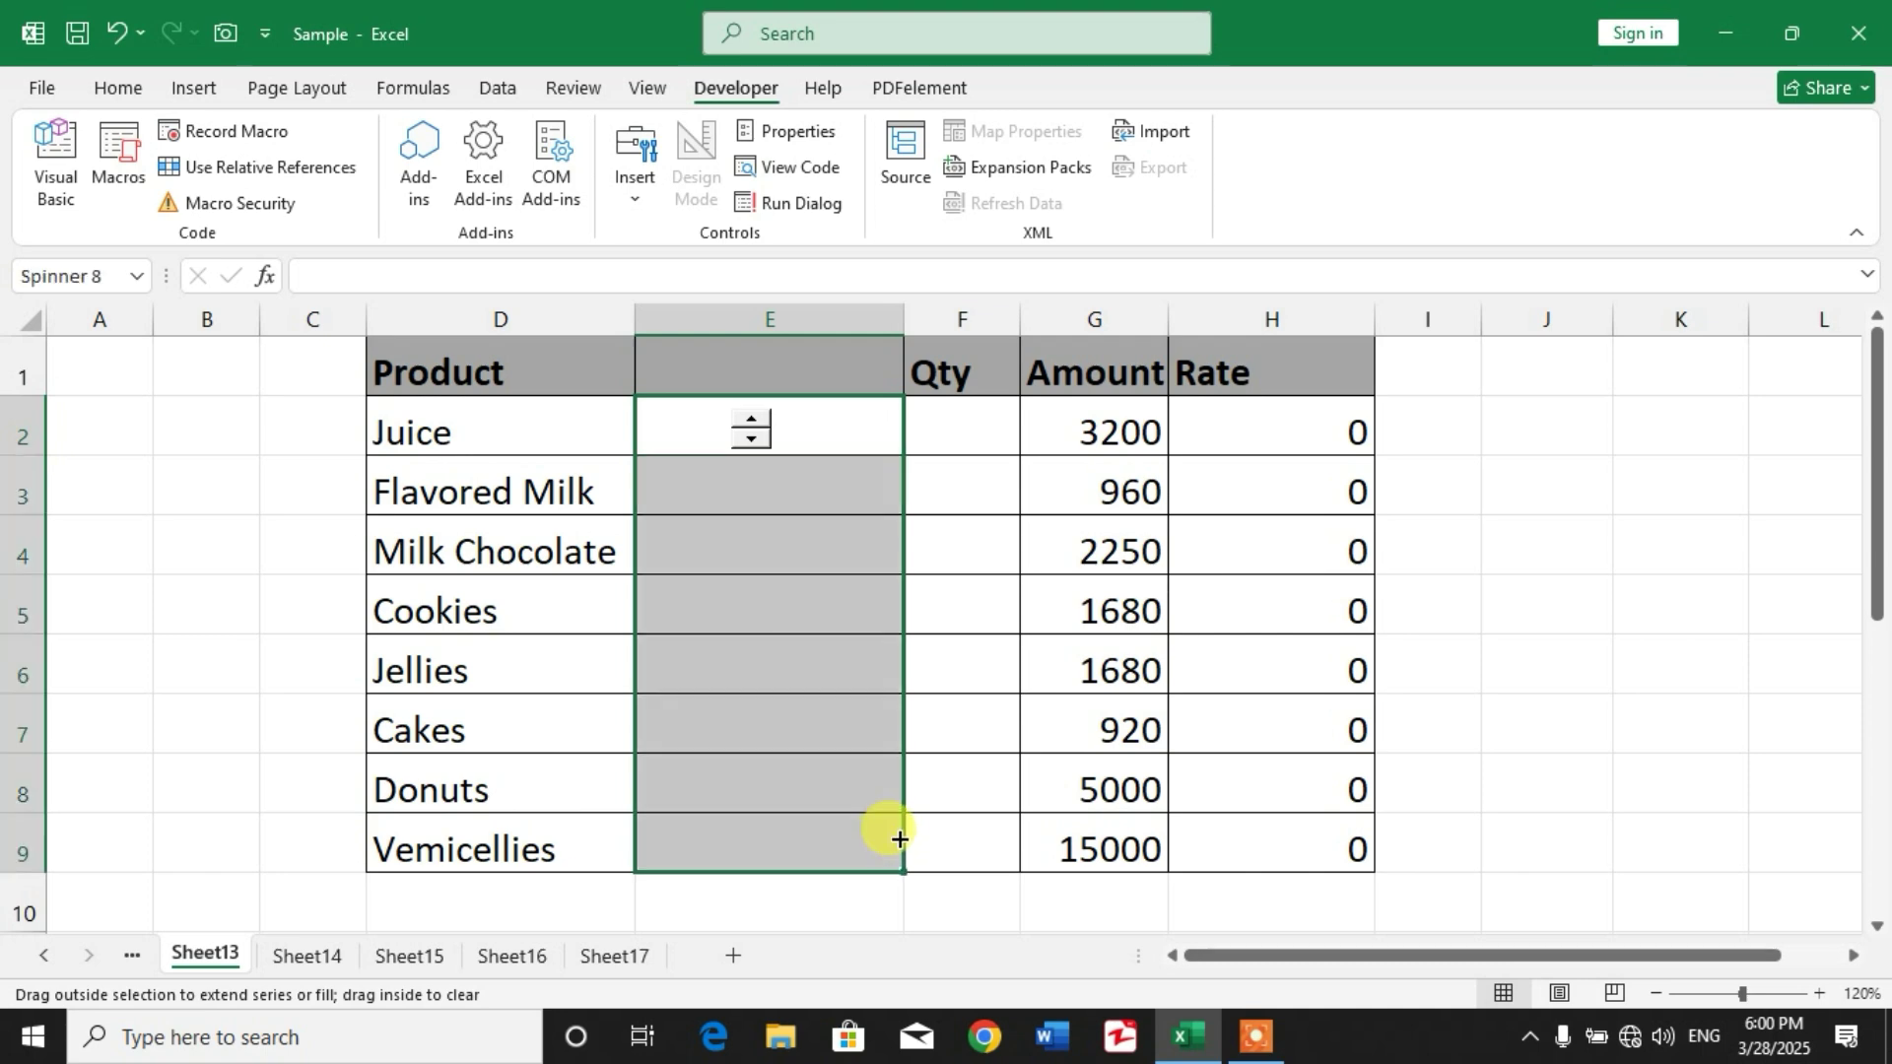
pyautogui.click(924, 464)
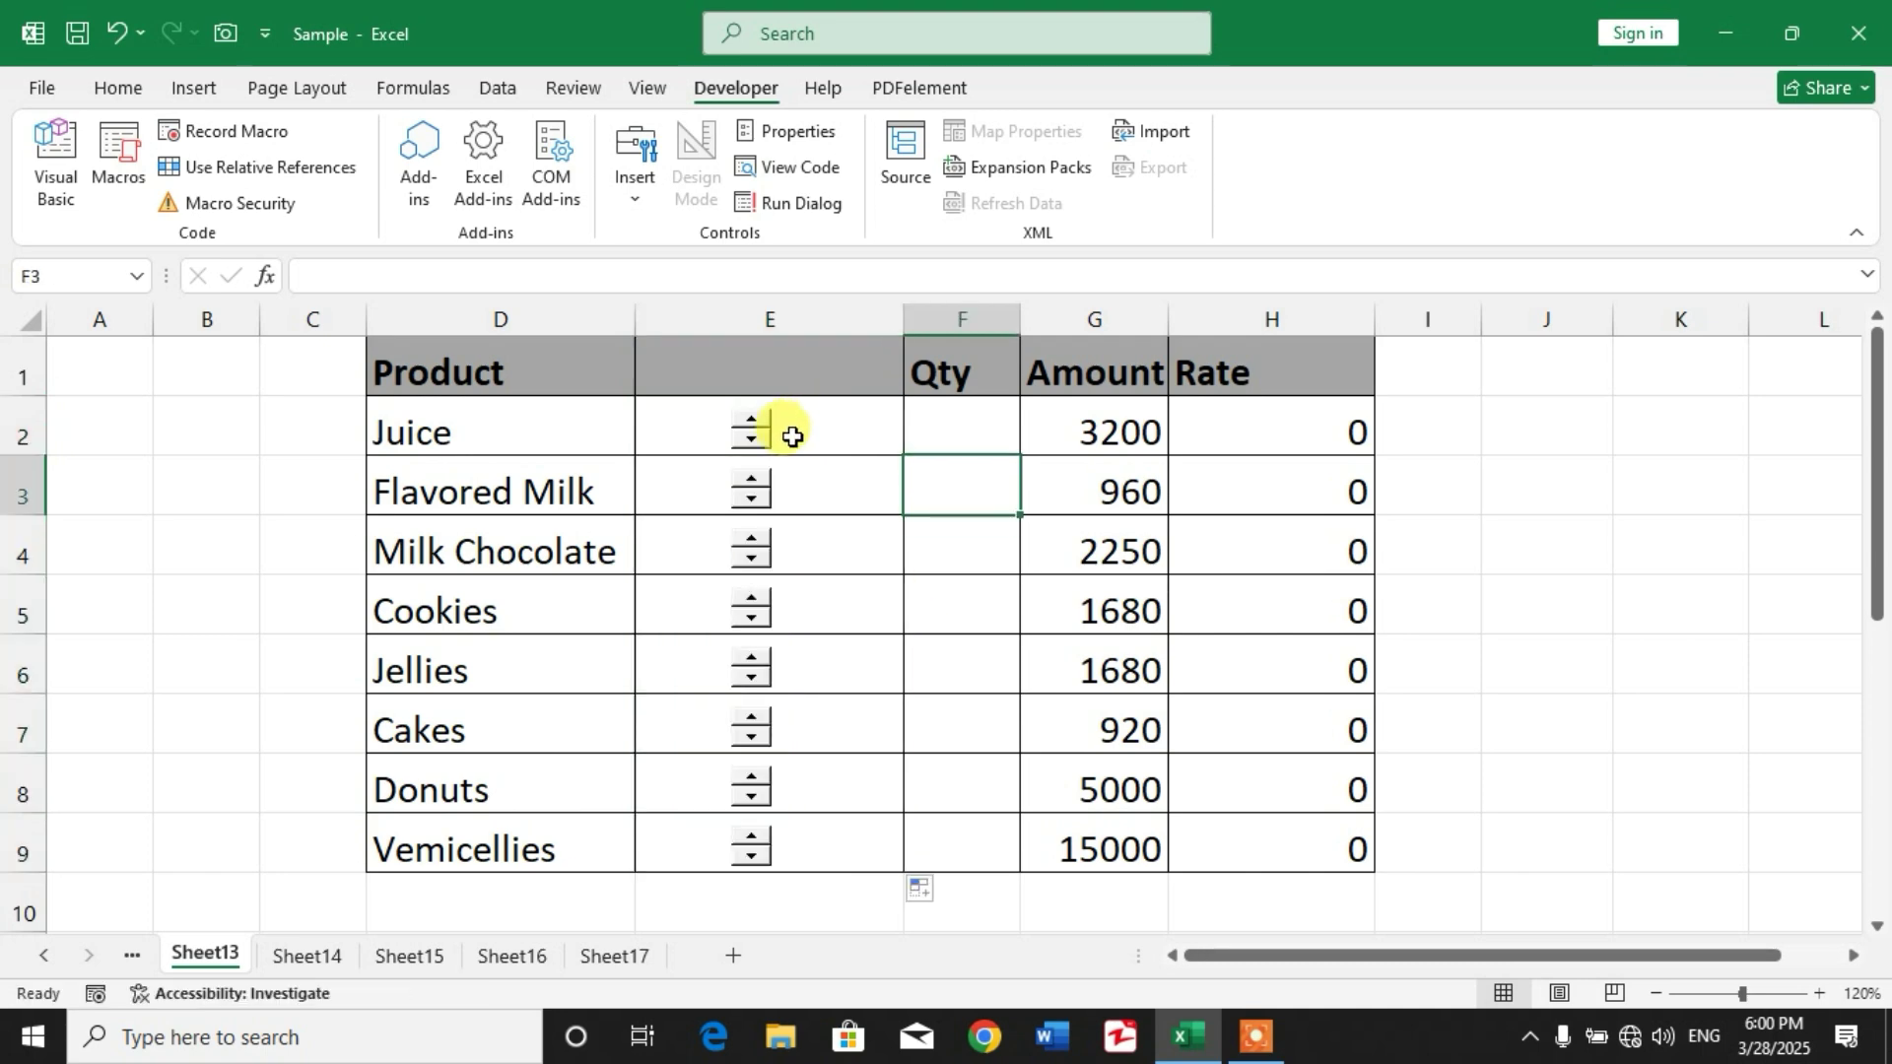
# - Link the Juice spin button to cell F2 through Format Control
pyautogui.rightClick(736, 420)
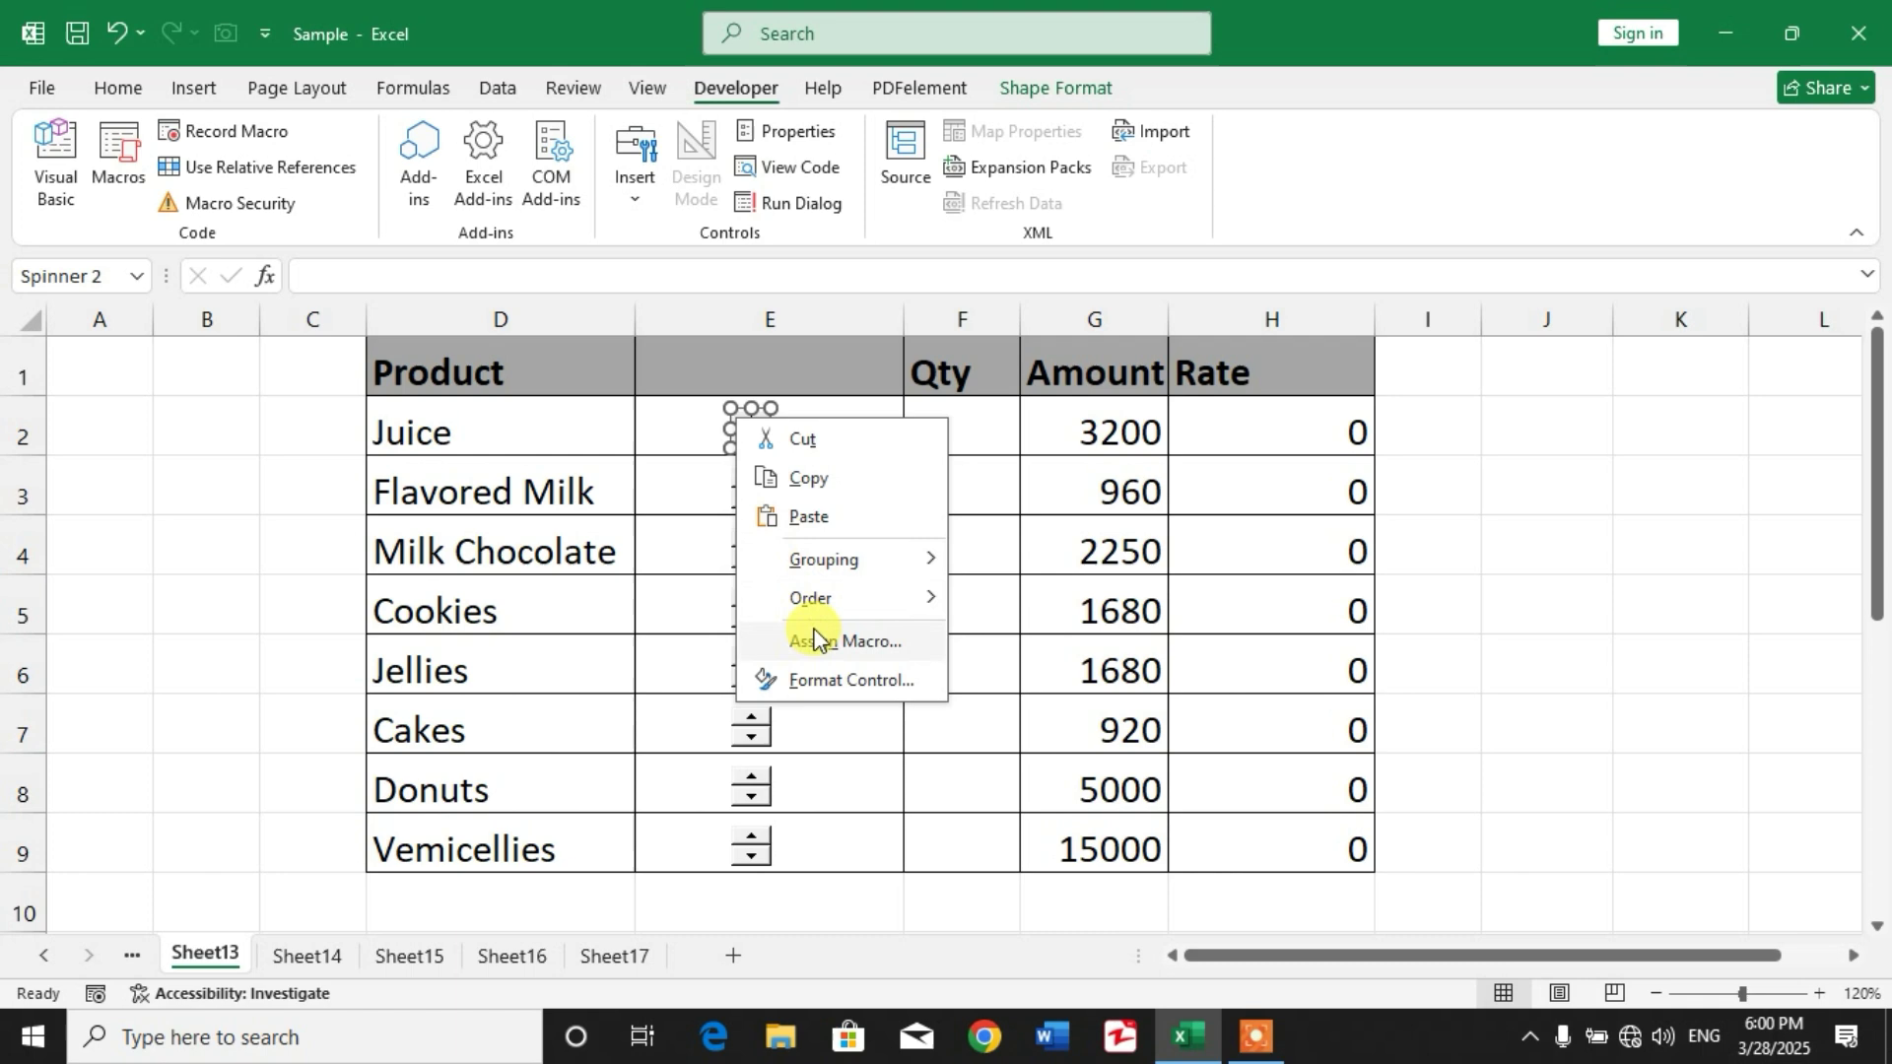
pyautogui.click(835, 679)
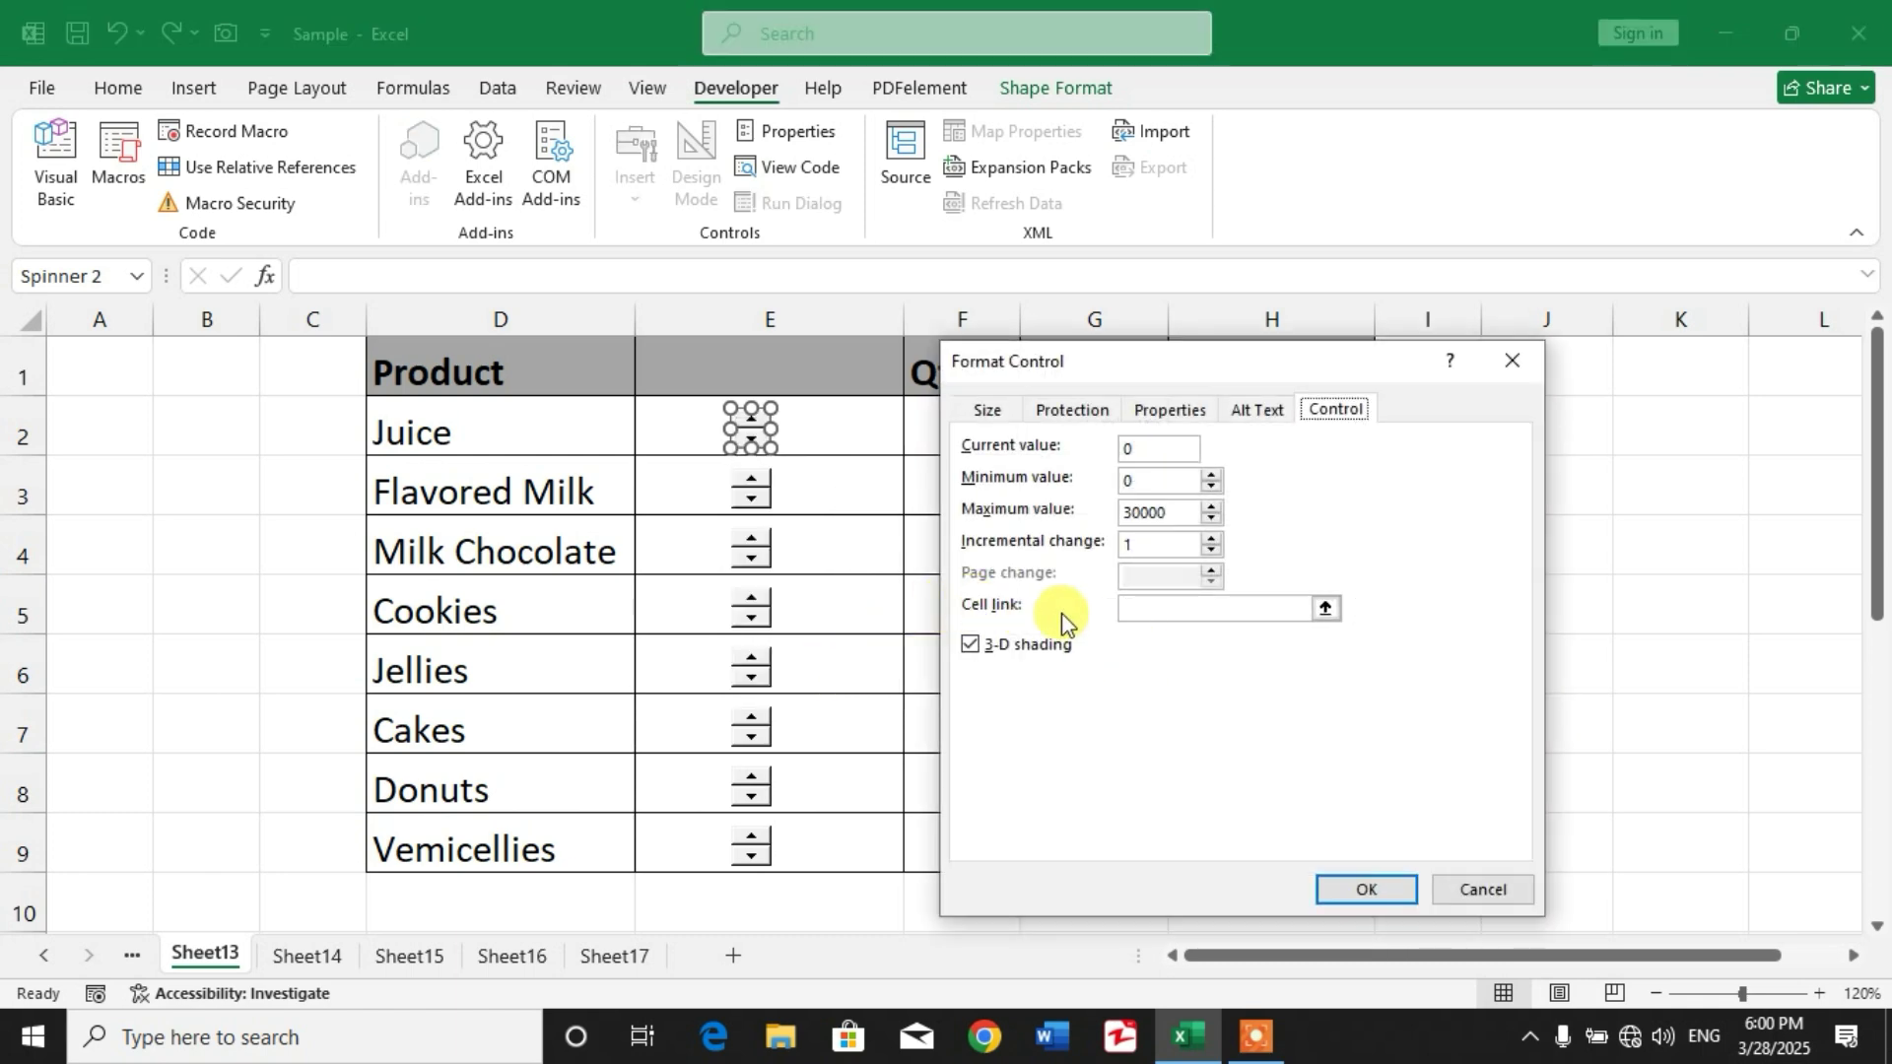
pyautogui.moveTo(1263, 362); pyautogui.dragTo(1429, 352)
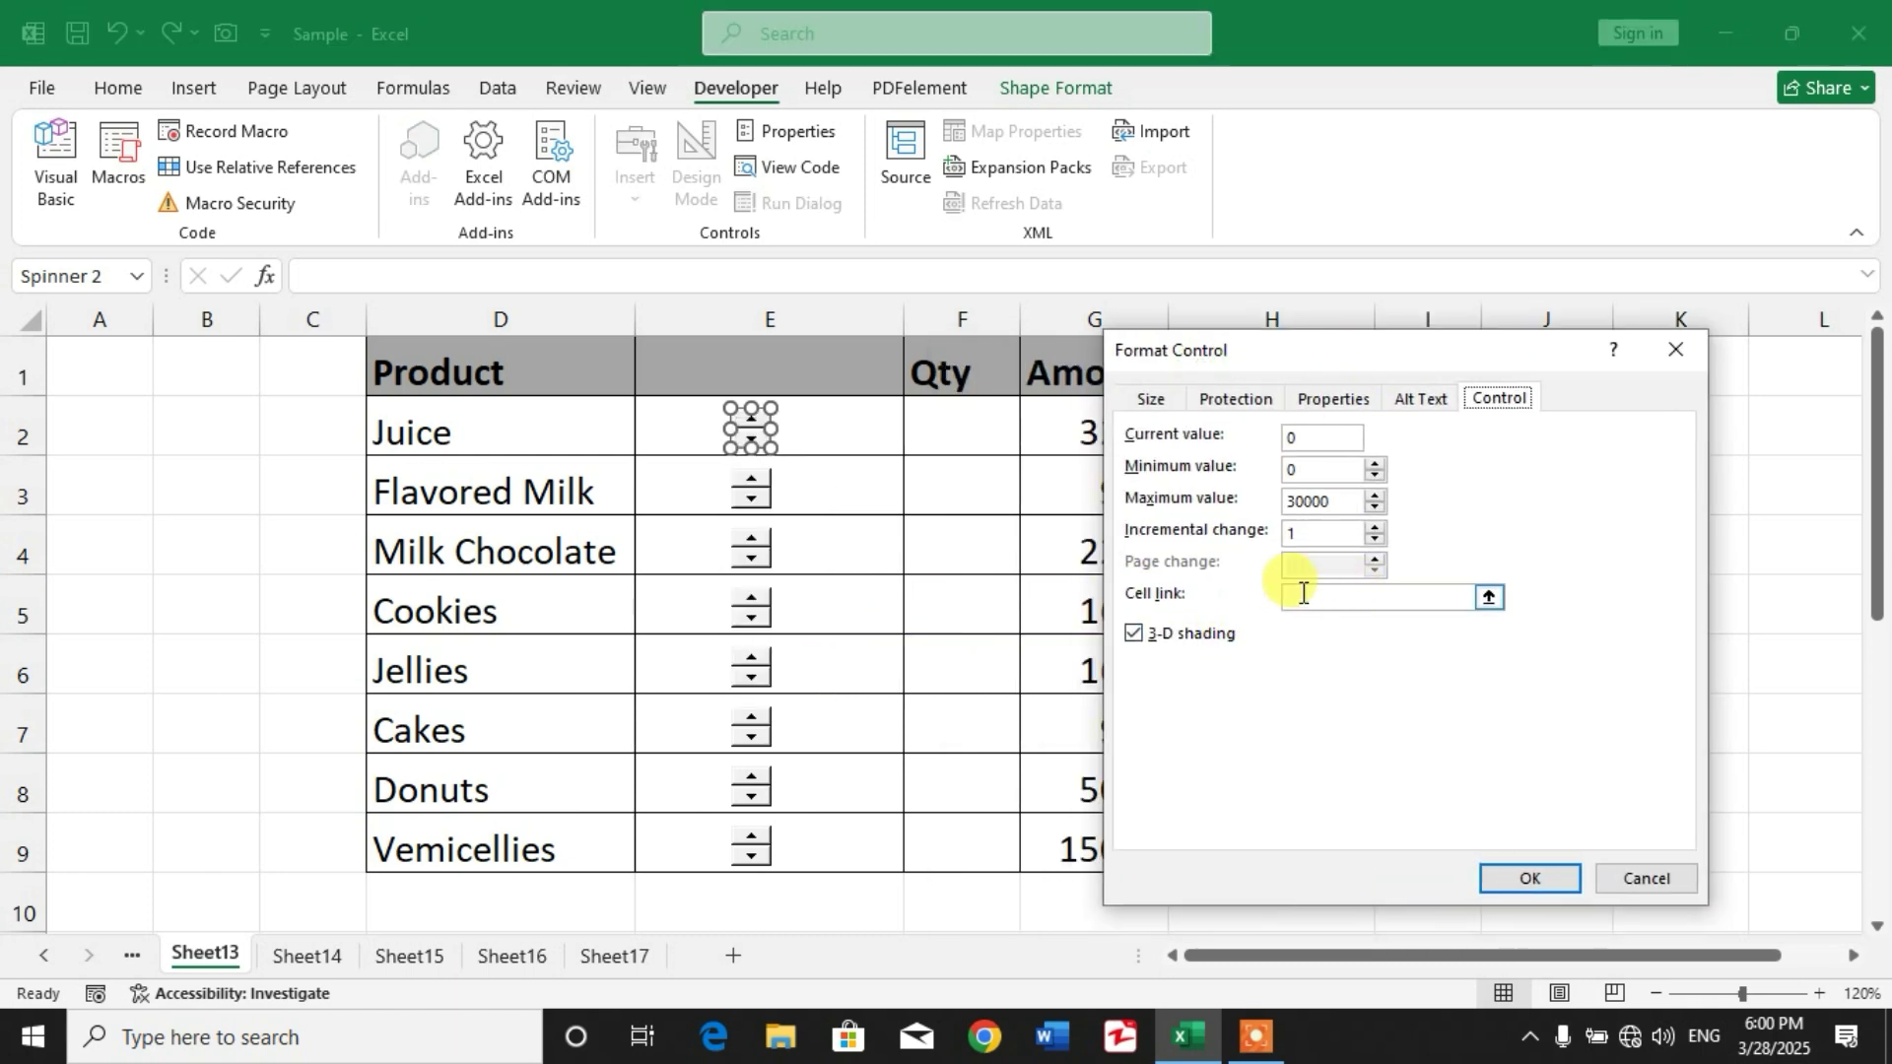
pyautogui.click(1314, 599)
pyautogui.click(962, 414)
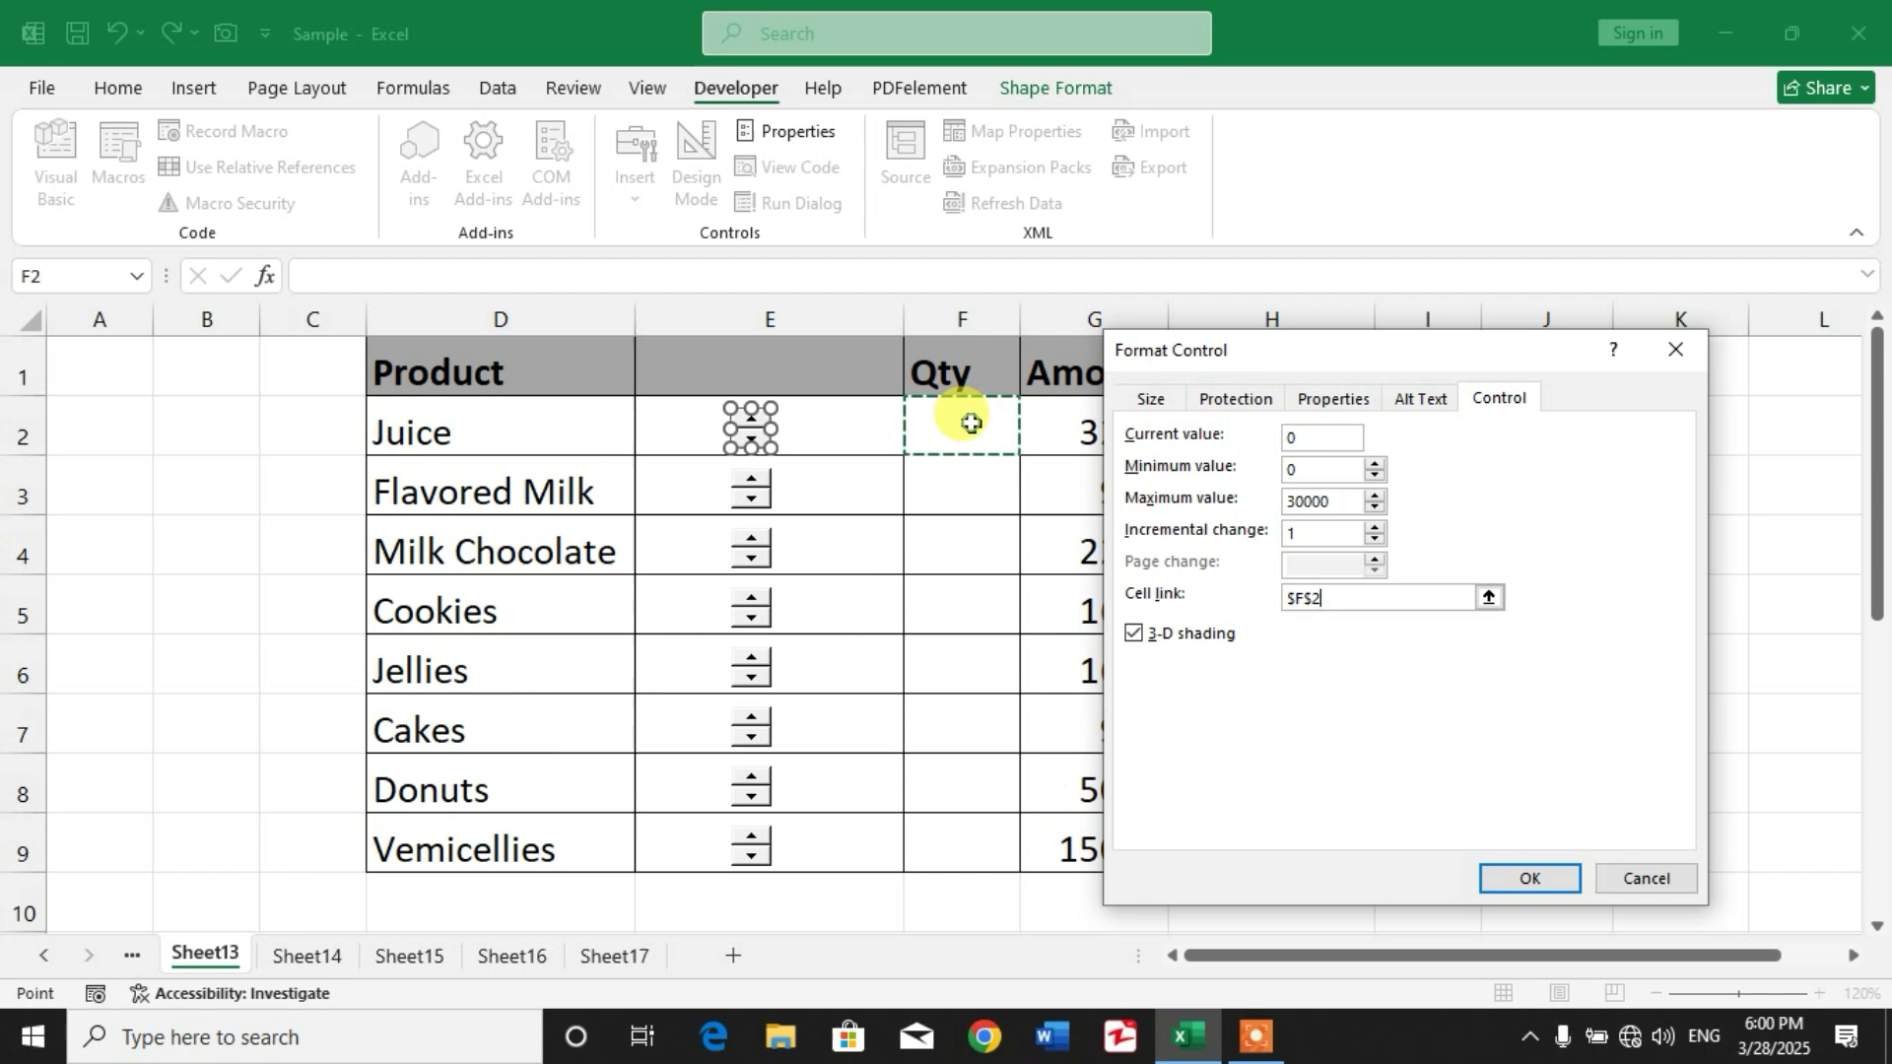
pyautogui.click(1526, 881)
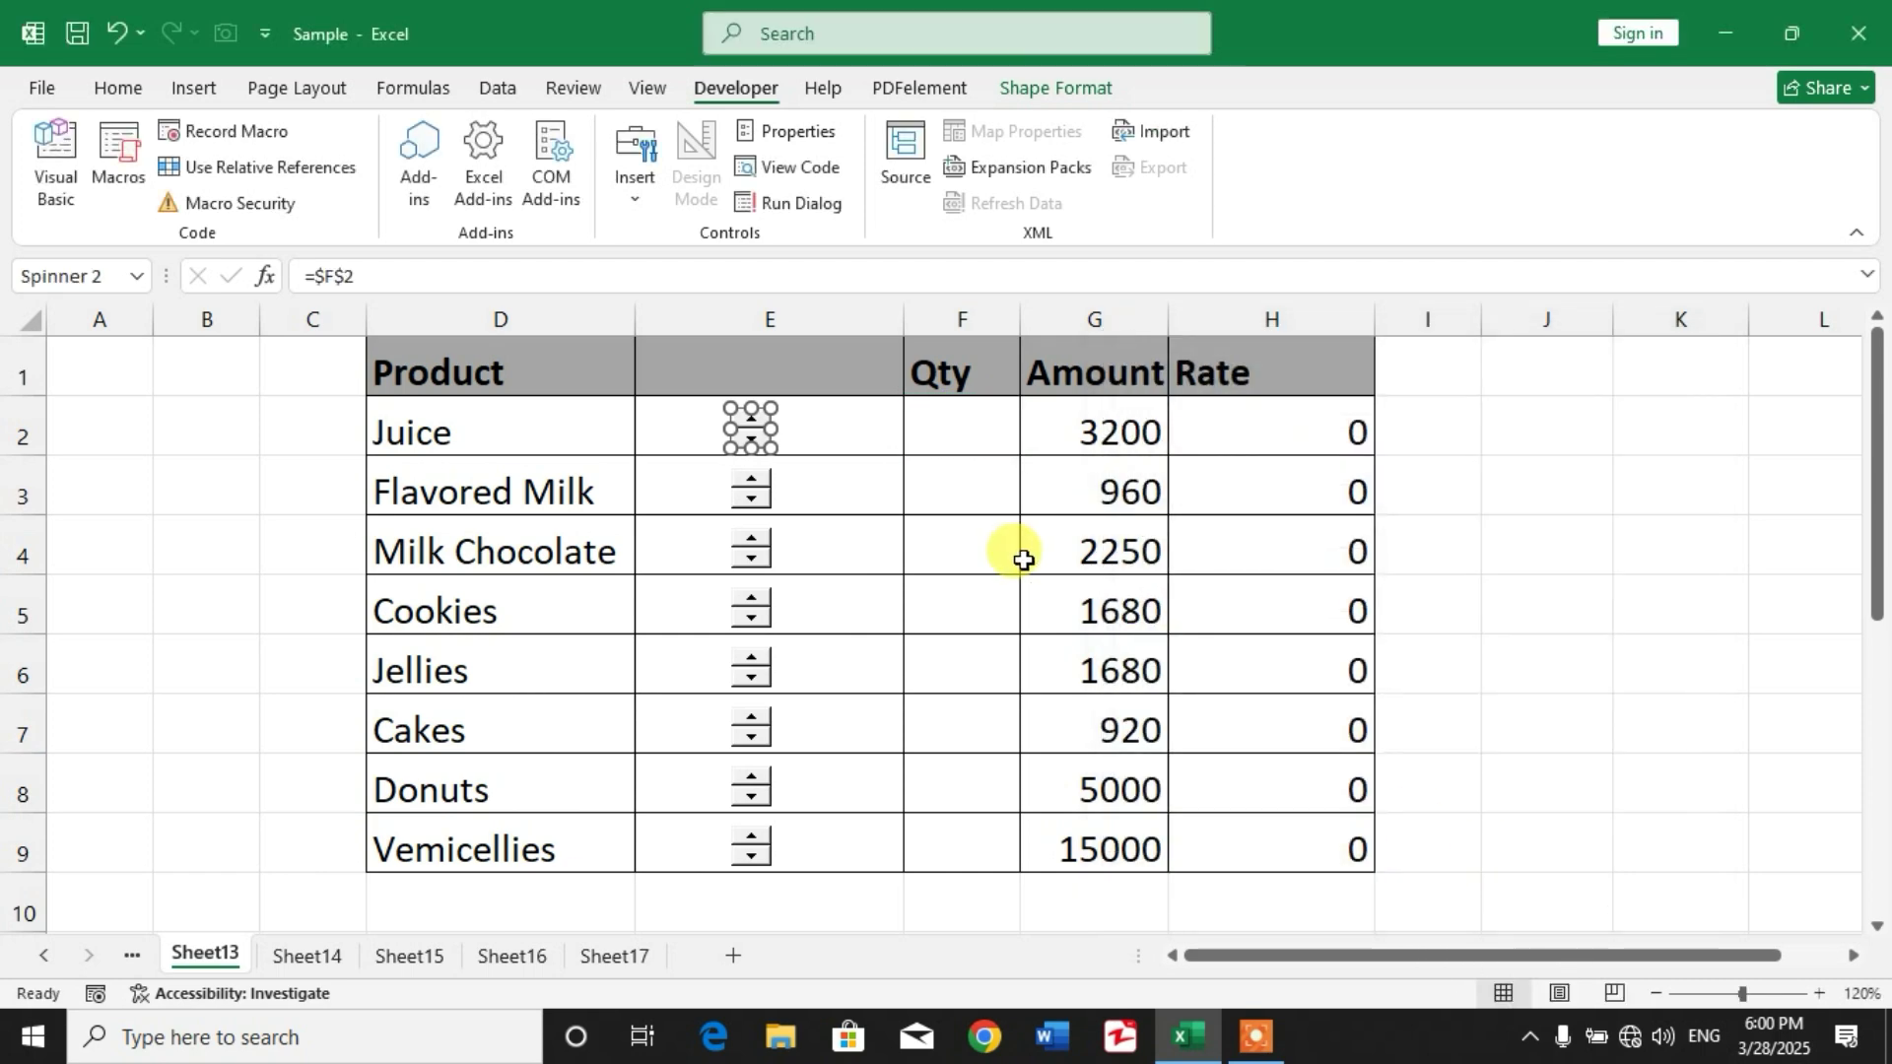
# - Link the Flavored Milk spin button to cell F3
pyautogui.rightClick(769, 502)
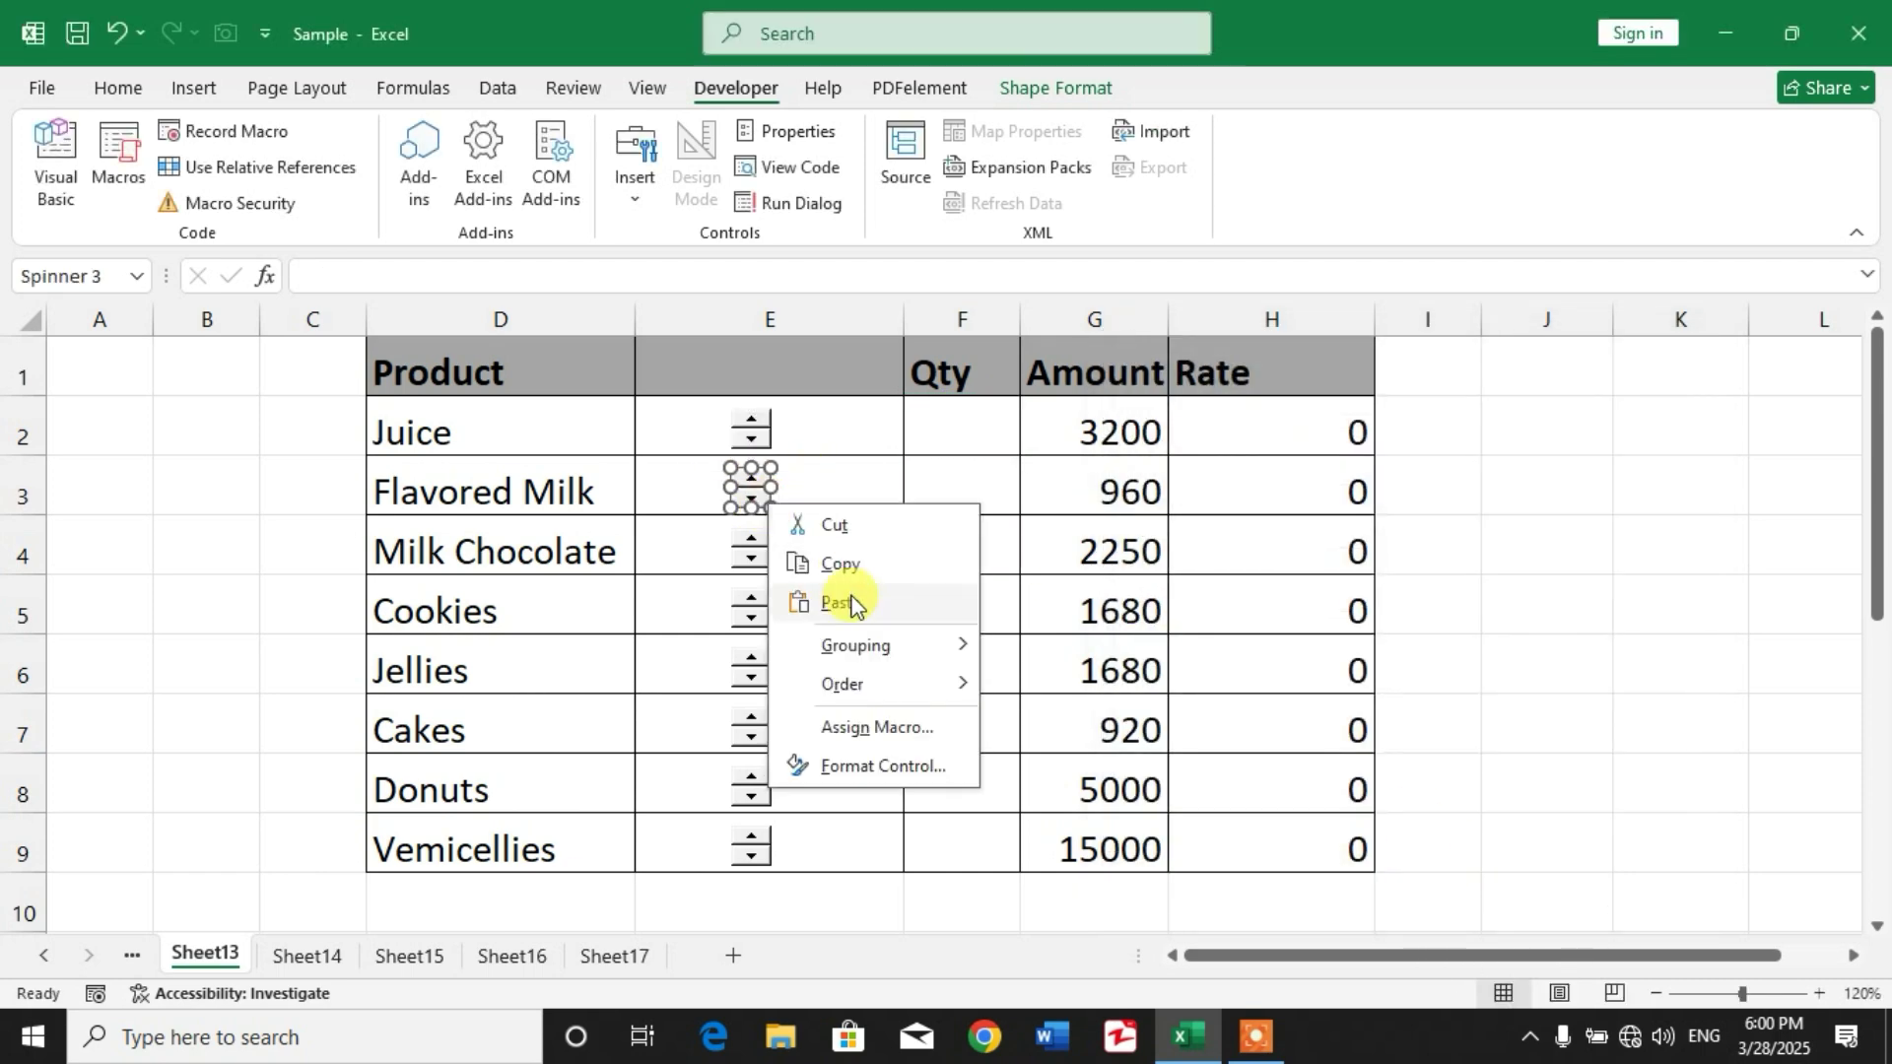
pyautogui.click(866, 763)
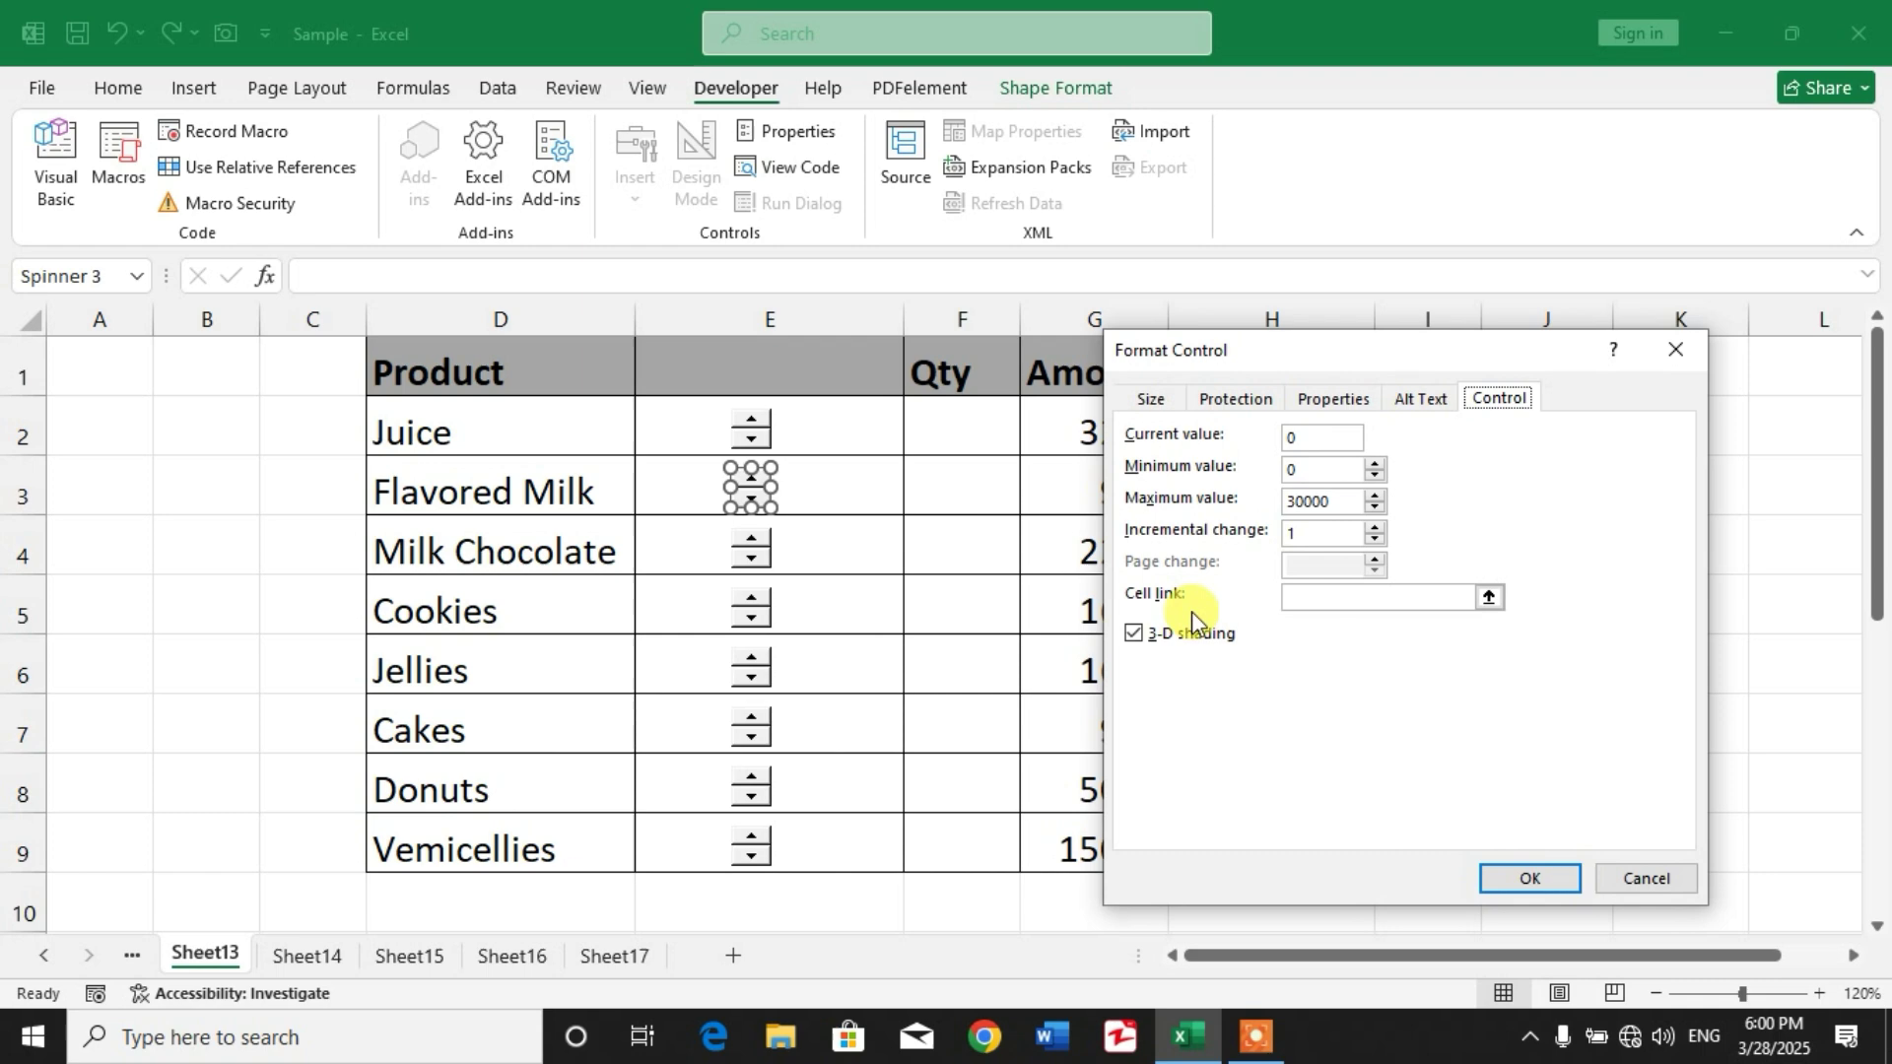
pyautogui.click(993, 483)
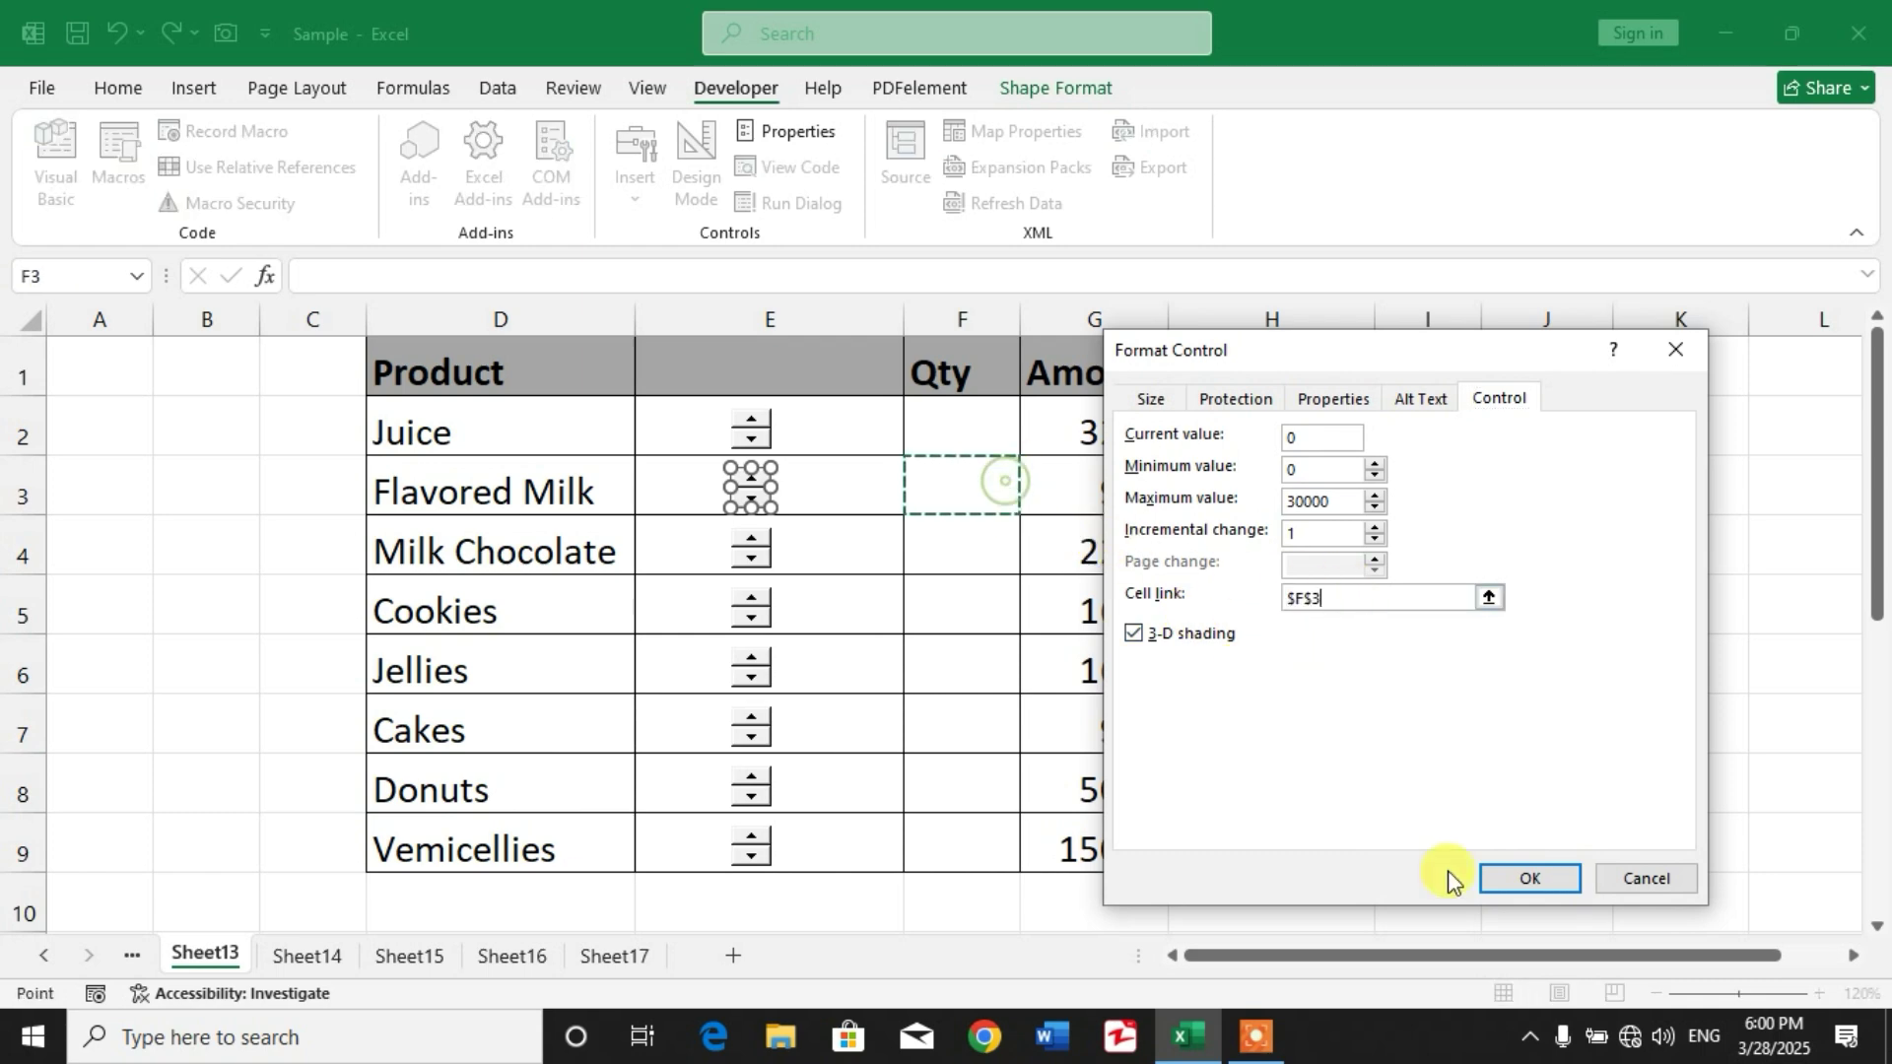
pyautogui.click(1522, 879)
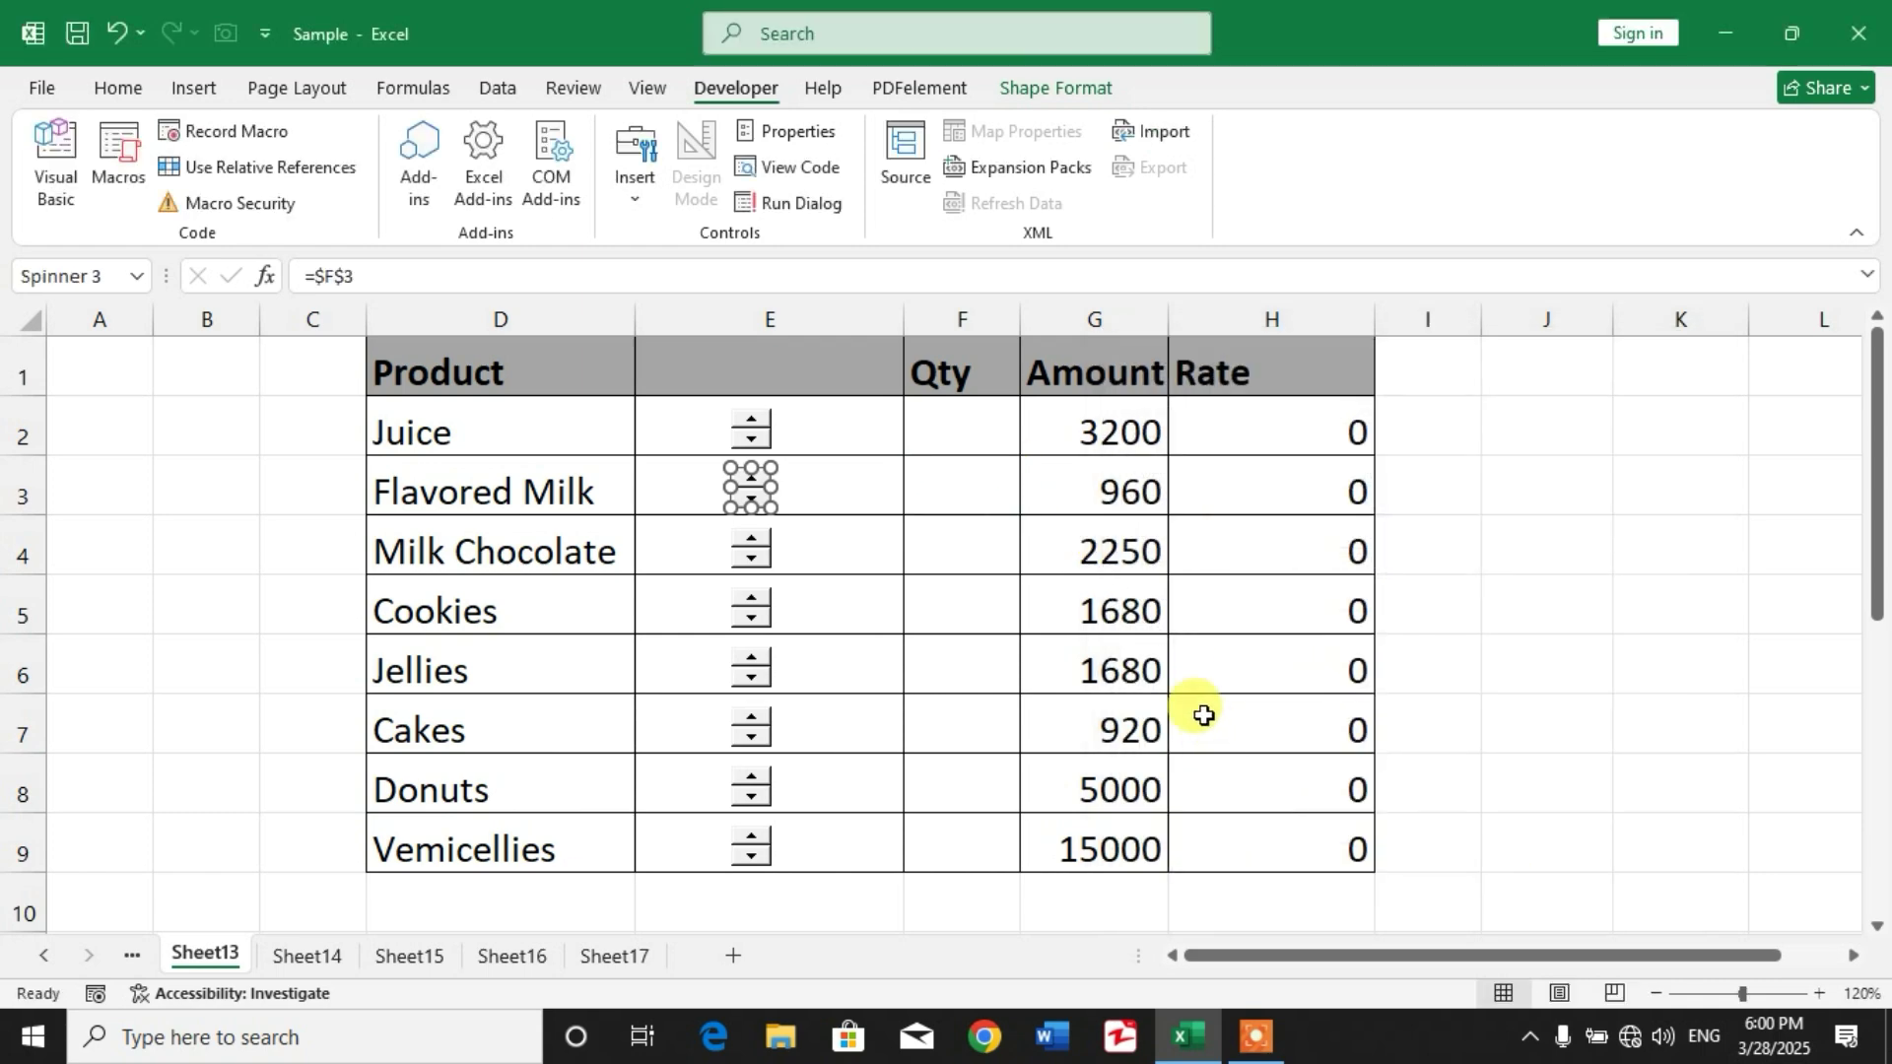
# - Link the Milk Chocolate spin button to cell F4, then return to the sheet
pyautogui.rightClick(766, 563)
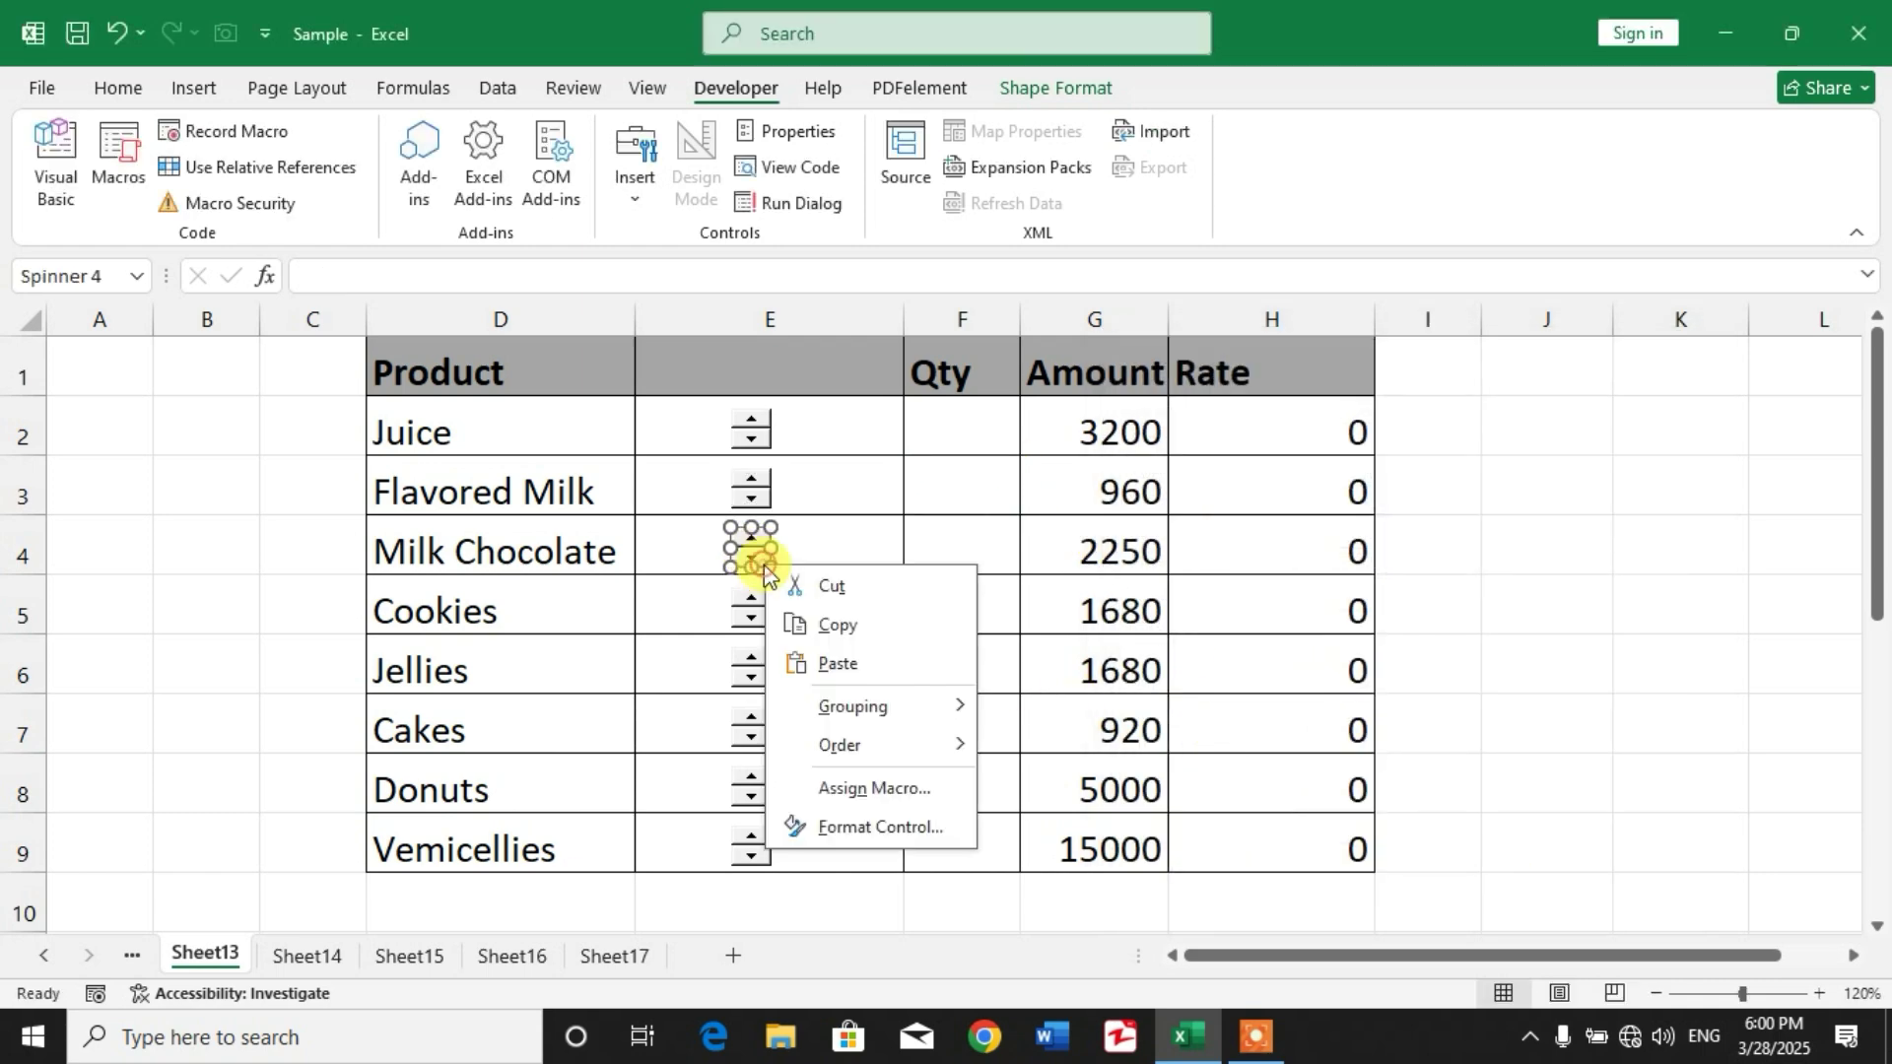
pyautogui.click(884, 826)
pyautogui.click(1312, 597)
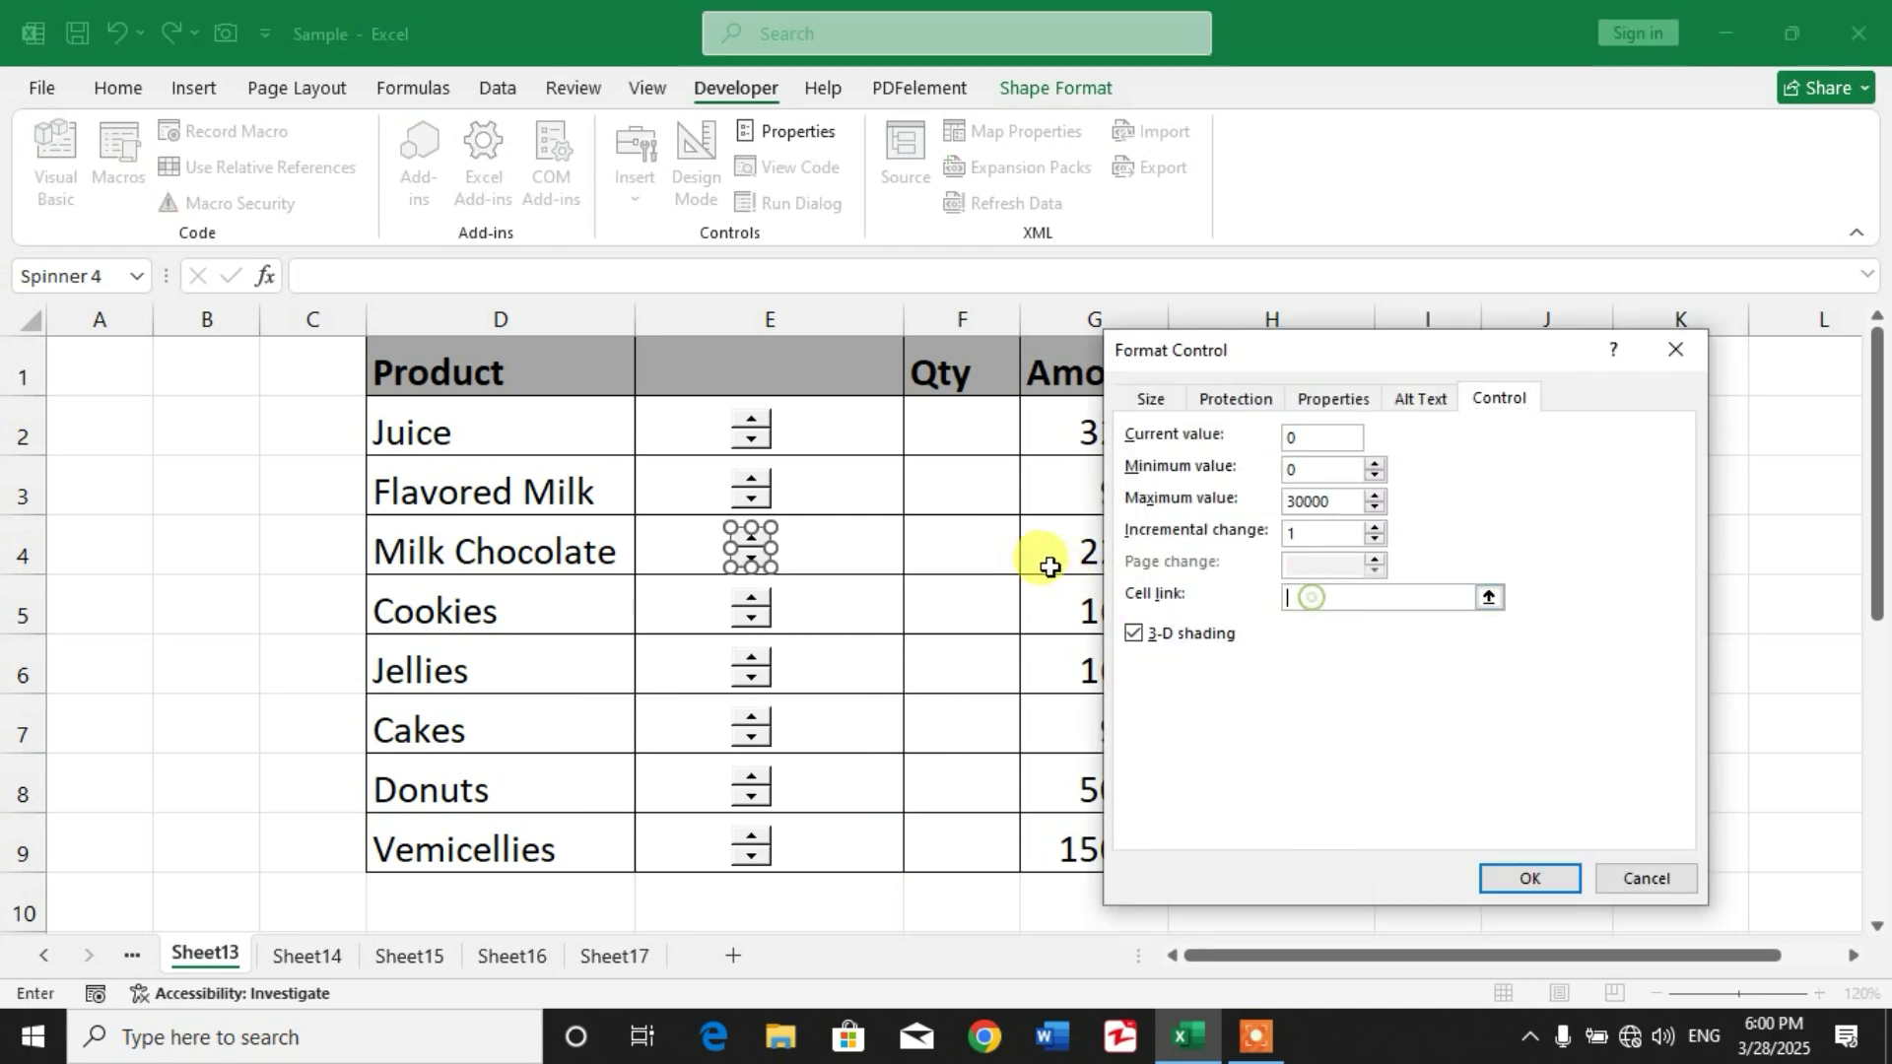
pyautogui.click(986, 546)
pyautogui.click(1537, 878)
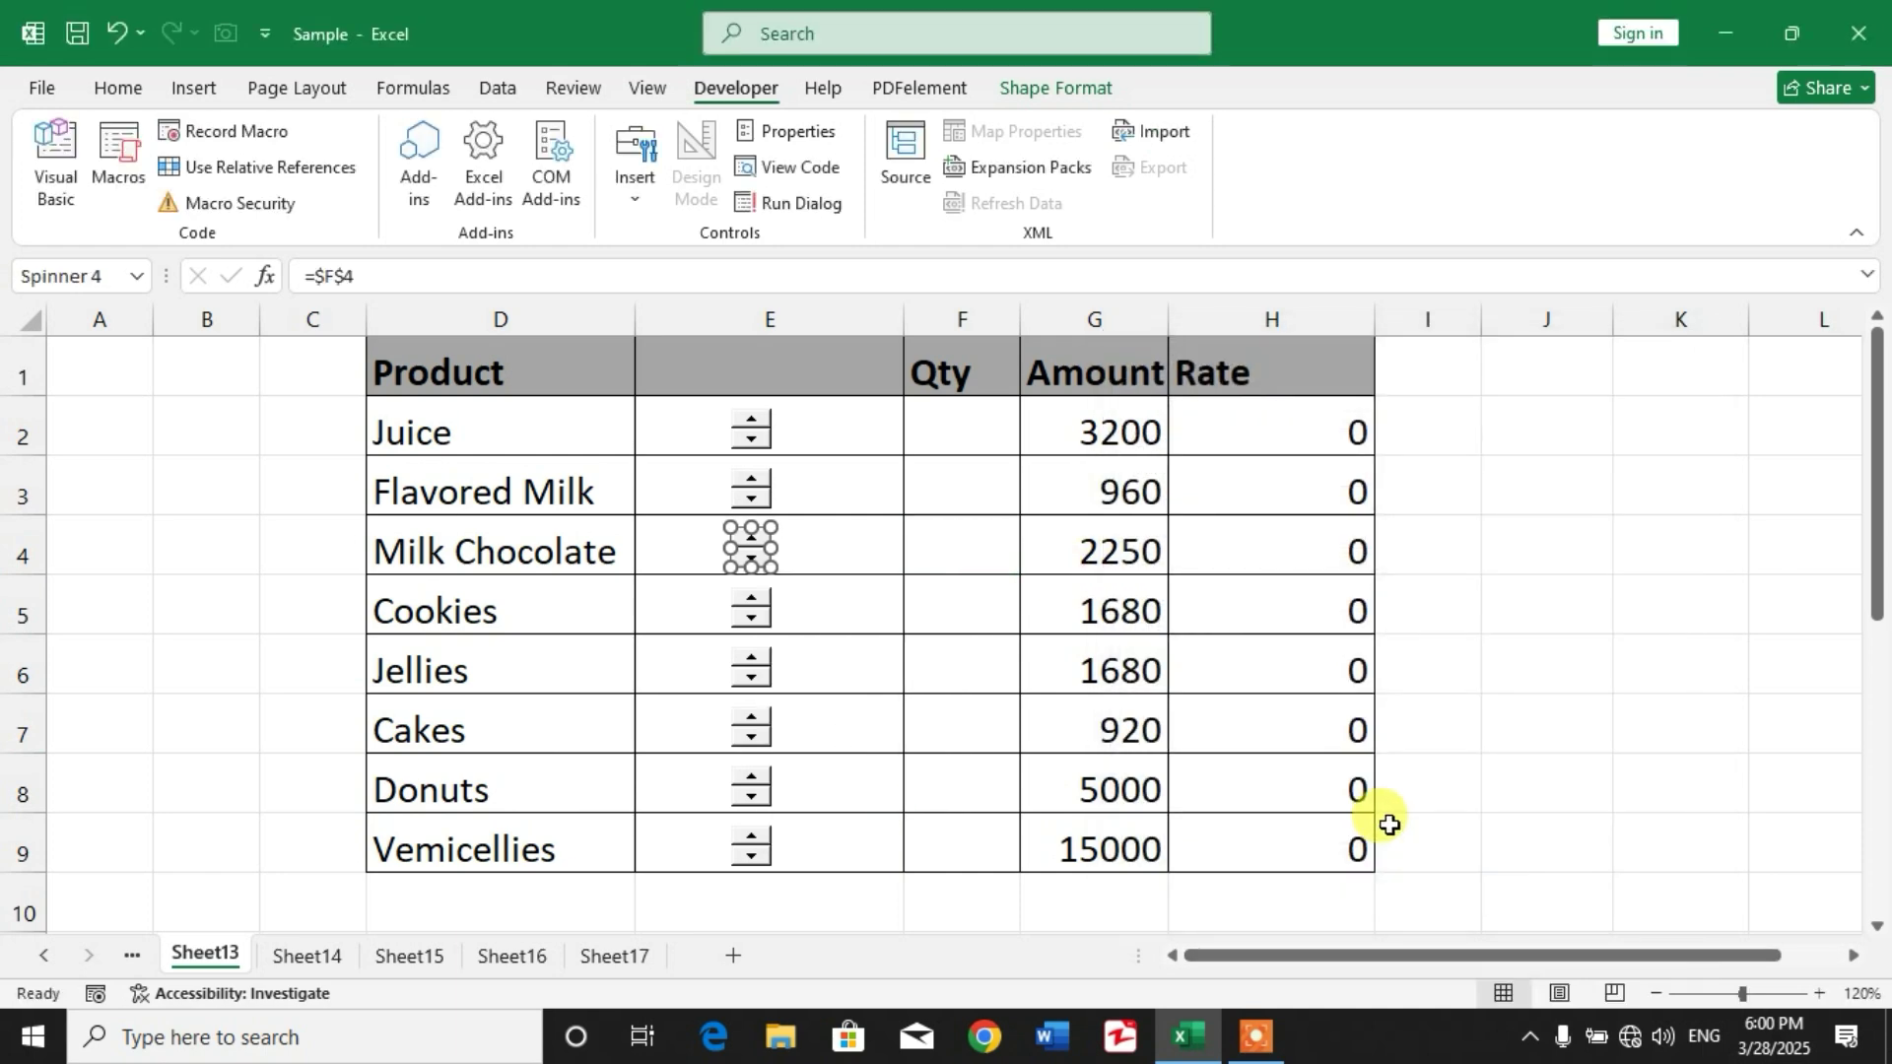
pyautogui.click(1337, 899)
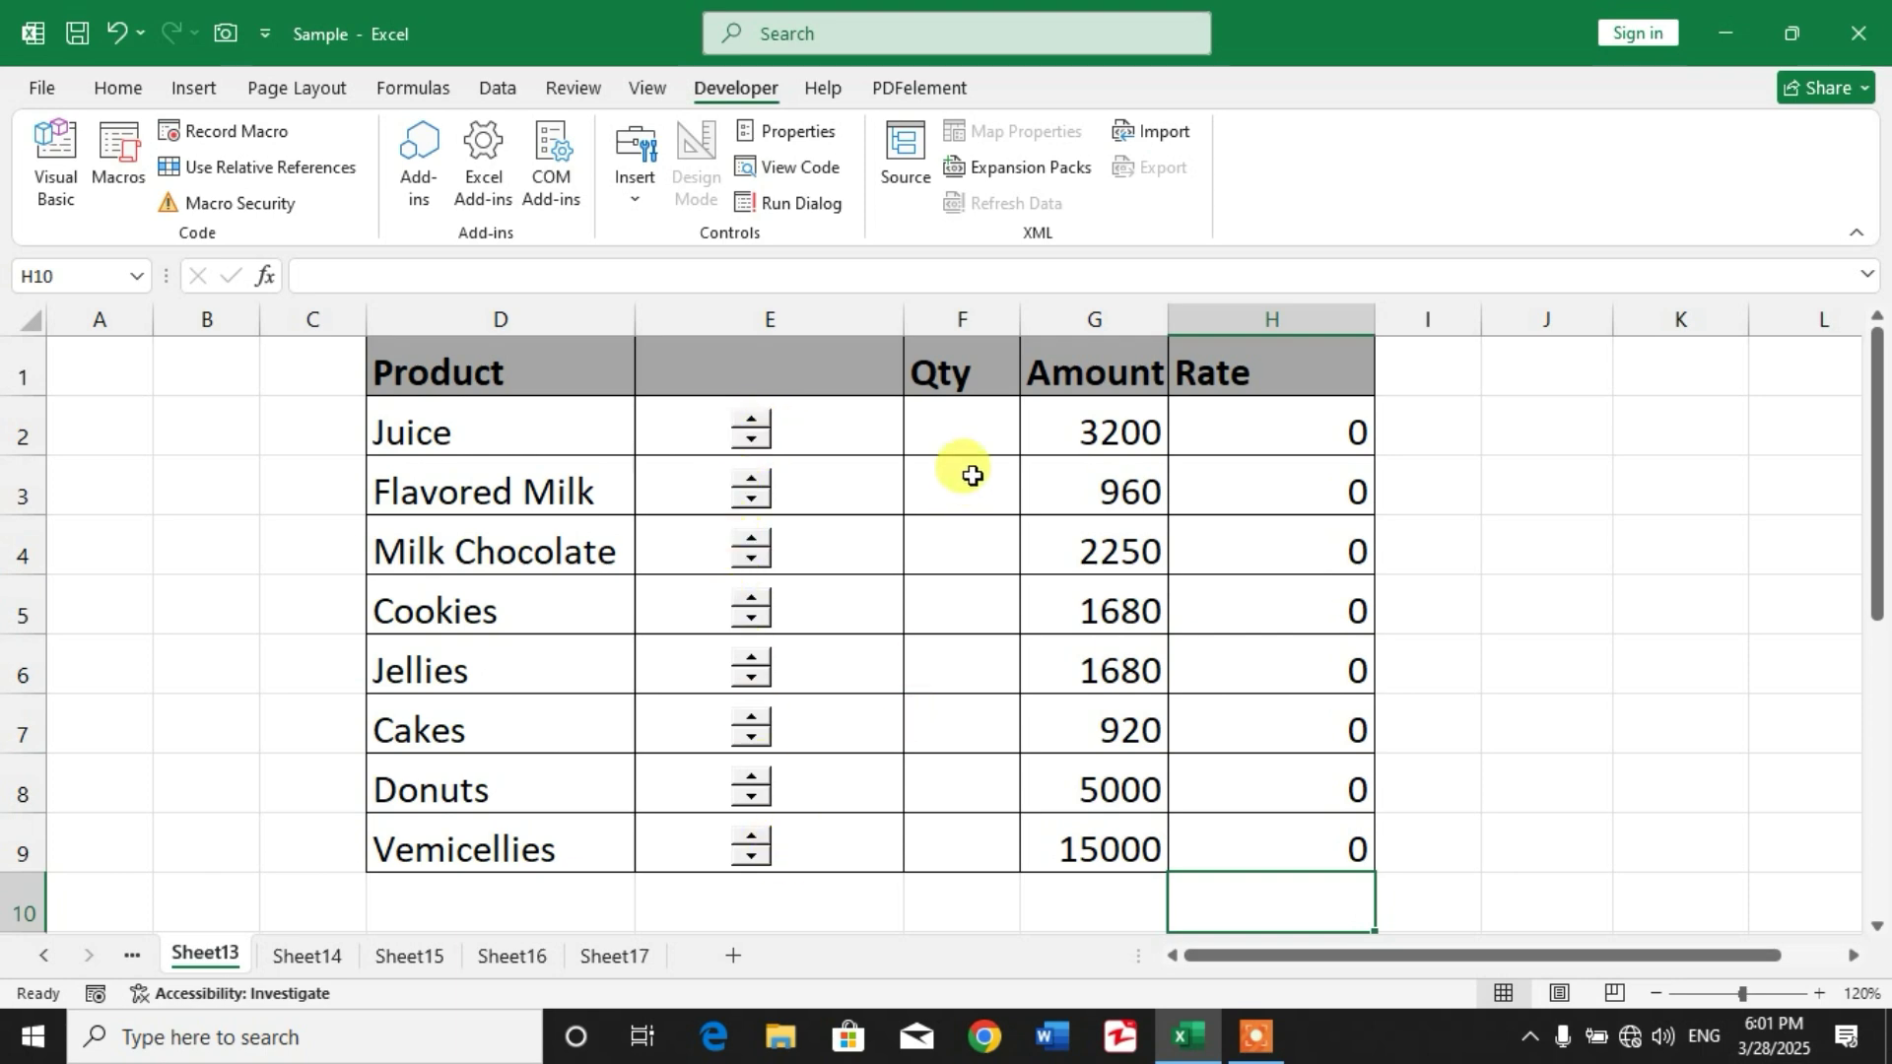
# - Set the Juice quantity to 3 with its spin button
pyautogui.moveTo(977, 438); pyautogui.dragTo(975, 822)
pyautogui.click(810, 647)
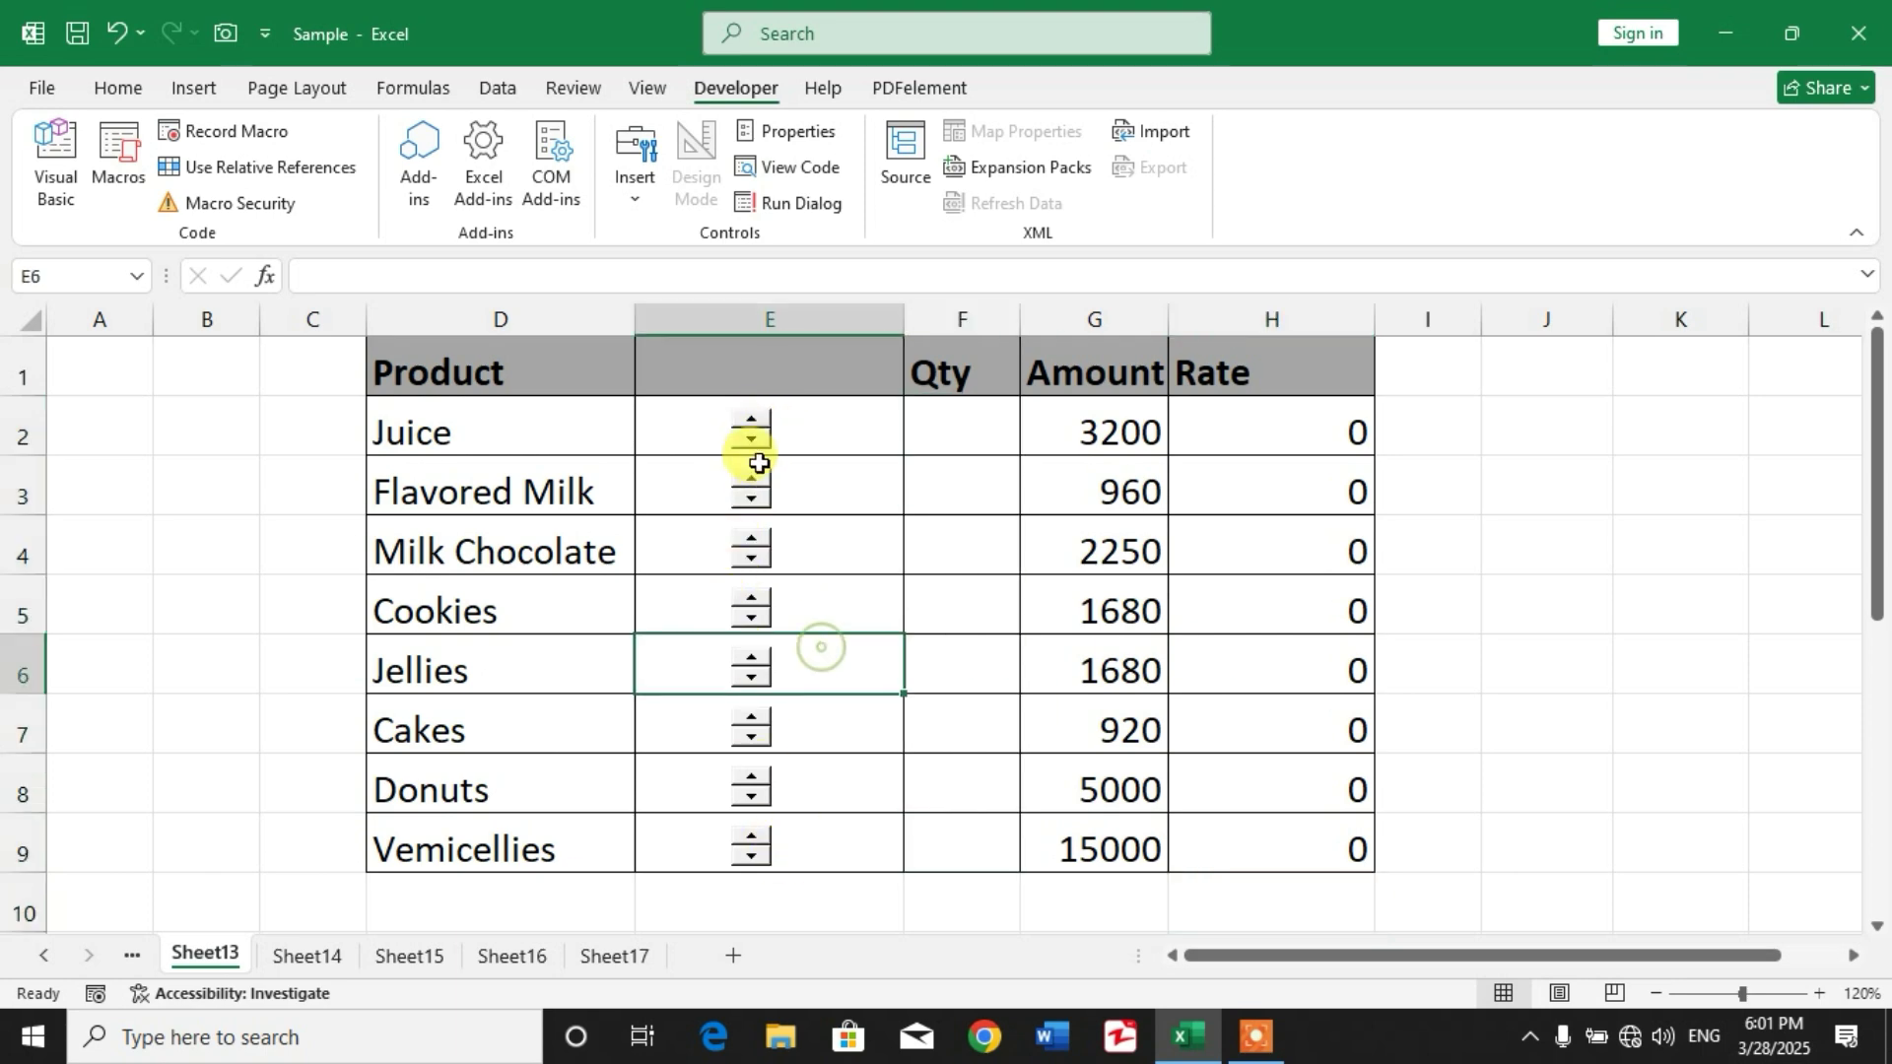
pyautogui.click(750, 425)
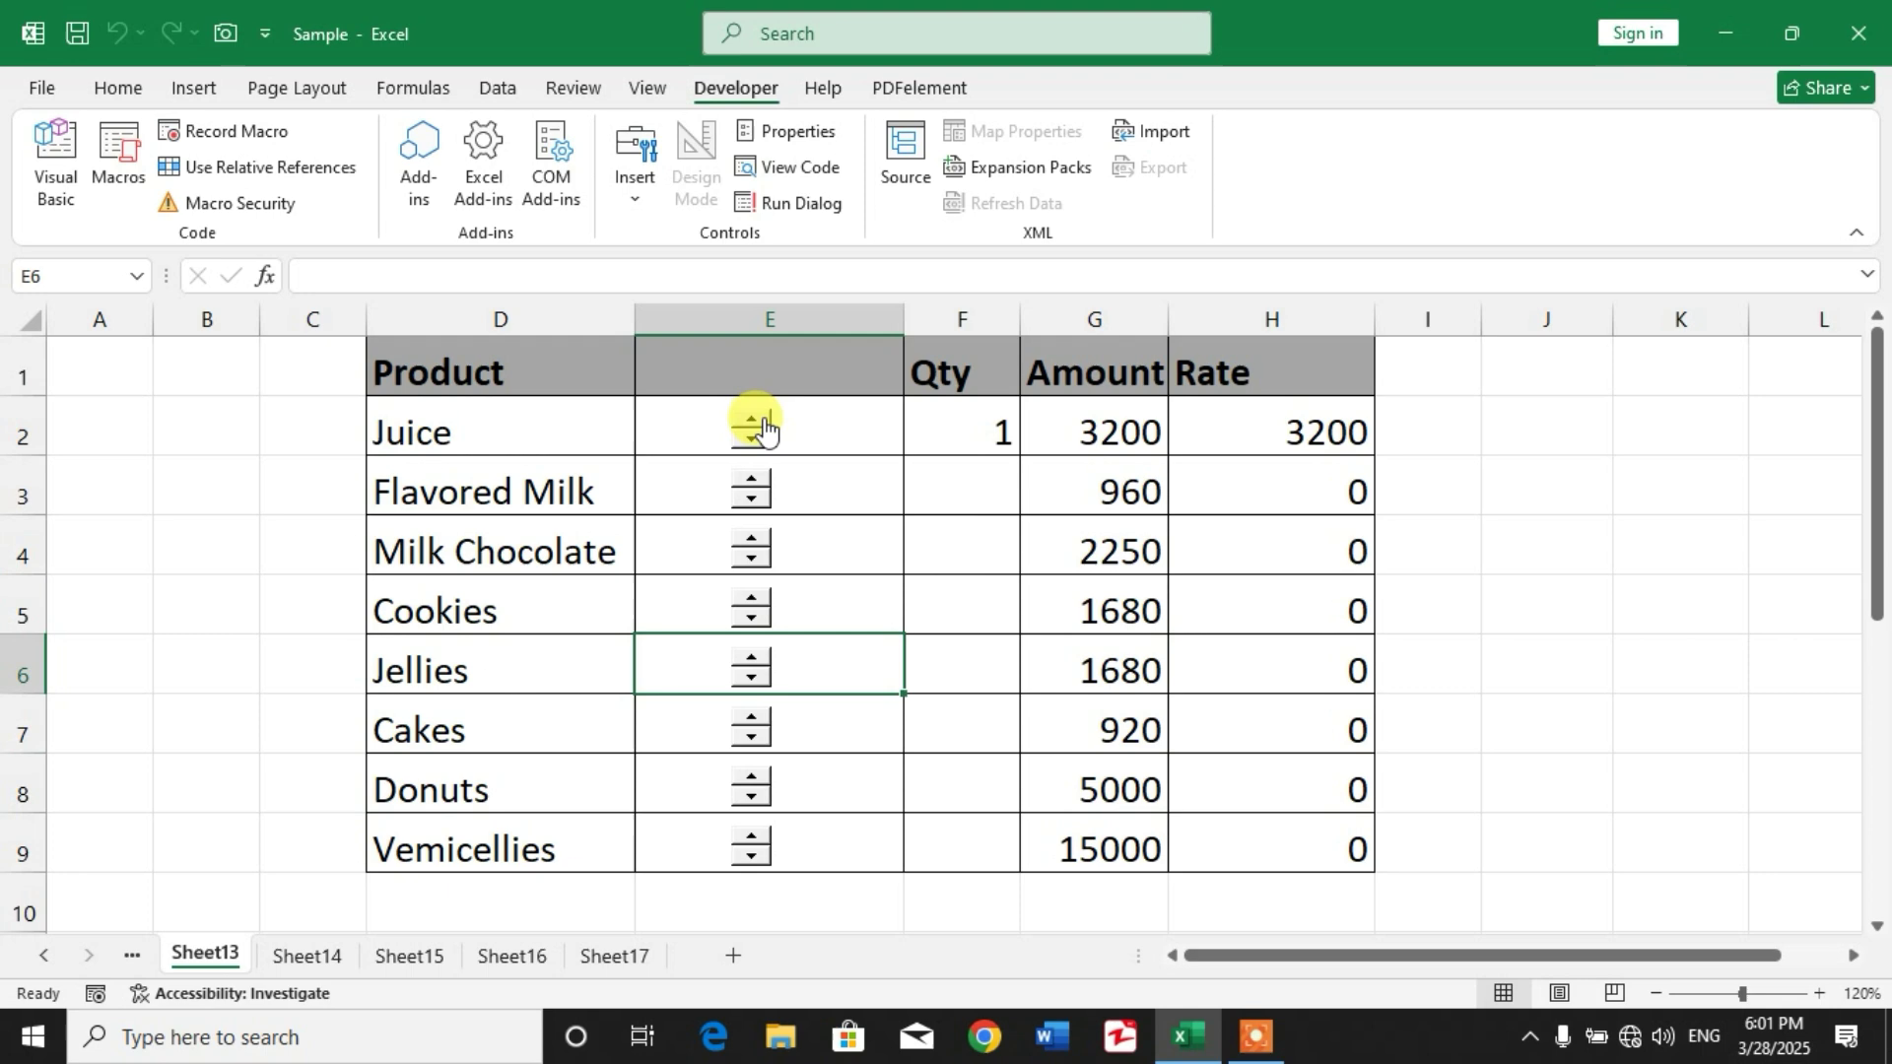
pyautogui.click(752, 419)
pyautogui.click(752, 420)
pyautogui.click(750, 420)
pyautogui.click(751, 420)
pyautogui.click(752, 420)
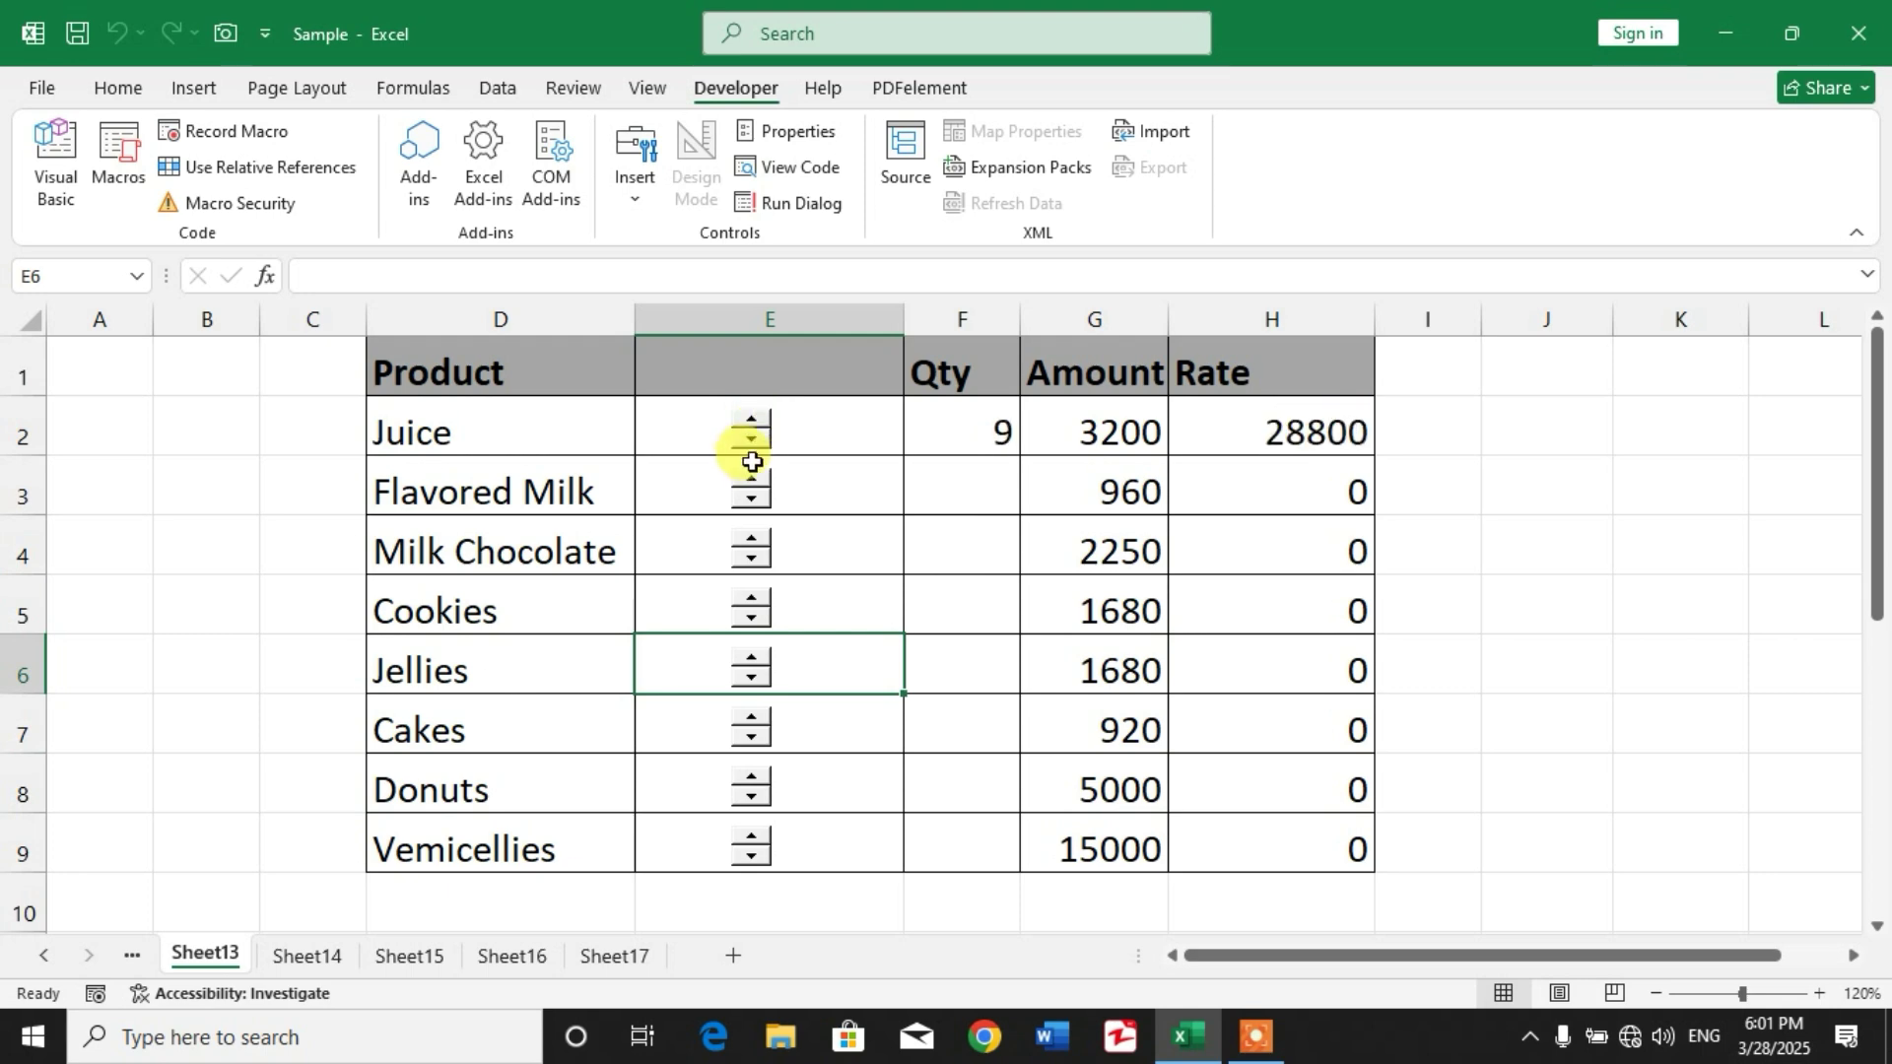
pyautogui.click(753, 447)
pyautogui.click(752, 446)
pyautogui.click(753, 446)
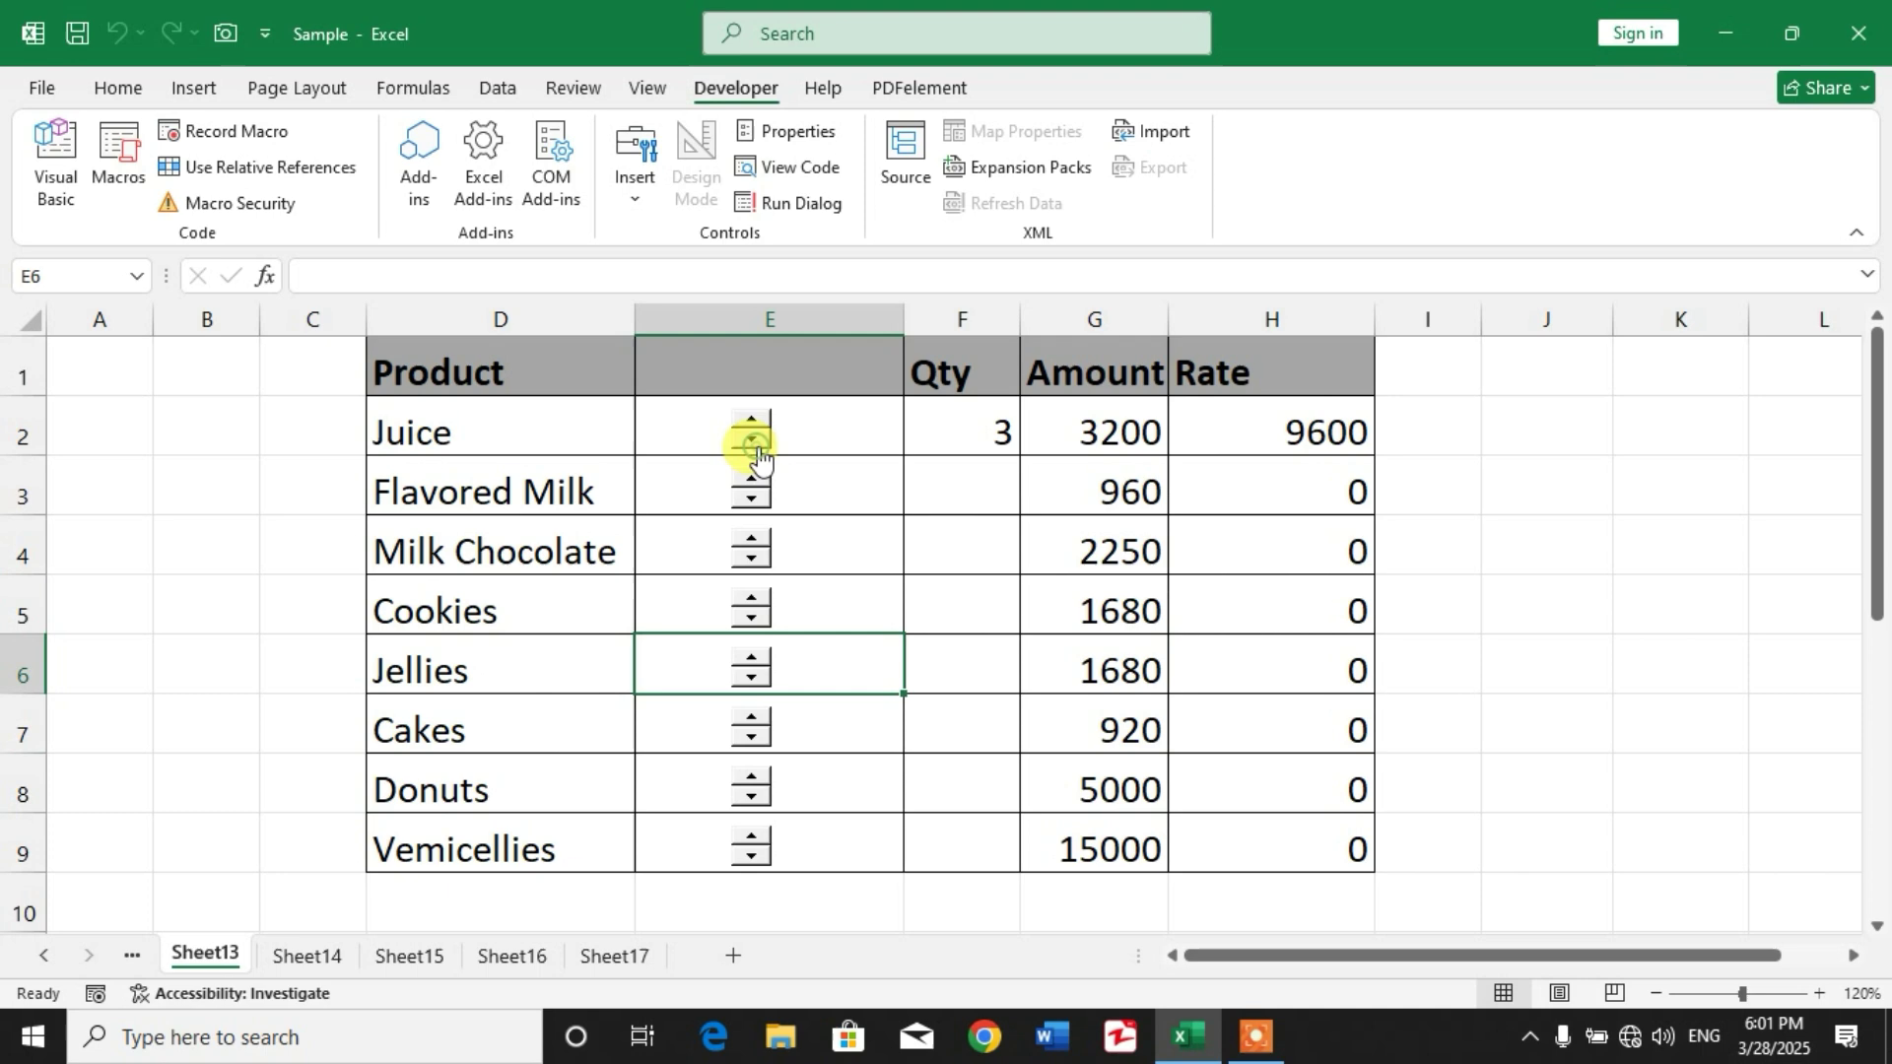
# - Set quantities: Flavored Milk 4, Milk Chocolate 3, Cookies 2, Jellies 2, Cakes 3, Donuts 2, Vemicellies 2
pyautogui.click(751, 481)
pyautogui.click(751, 482)
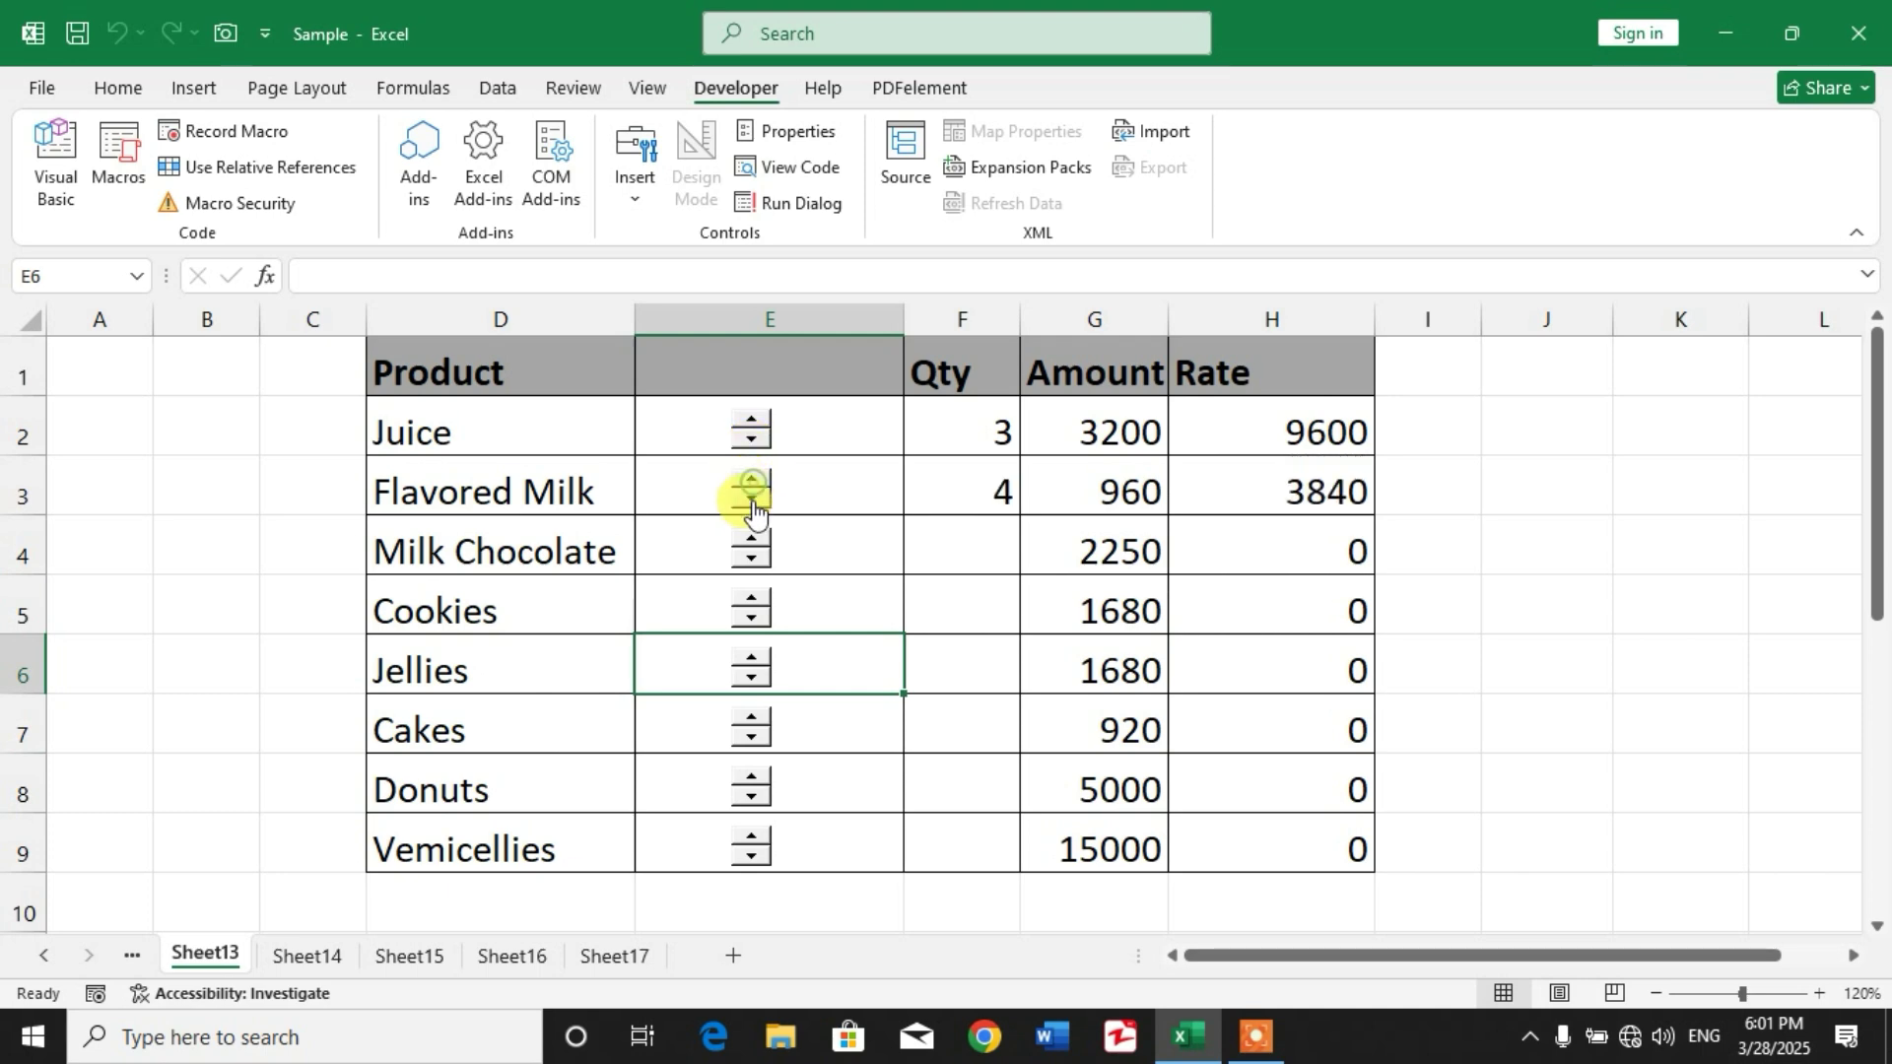
pyautogui.click(755, 542)
pyautogui.click(753, 543)
pyautogui.click(754, 543)
pyautogui.click(751, 600)
pyautogui.click(752, 600)
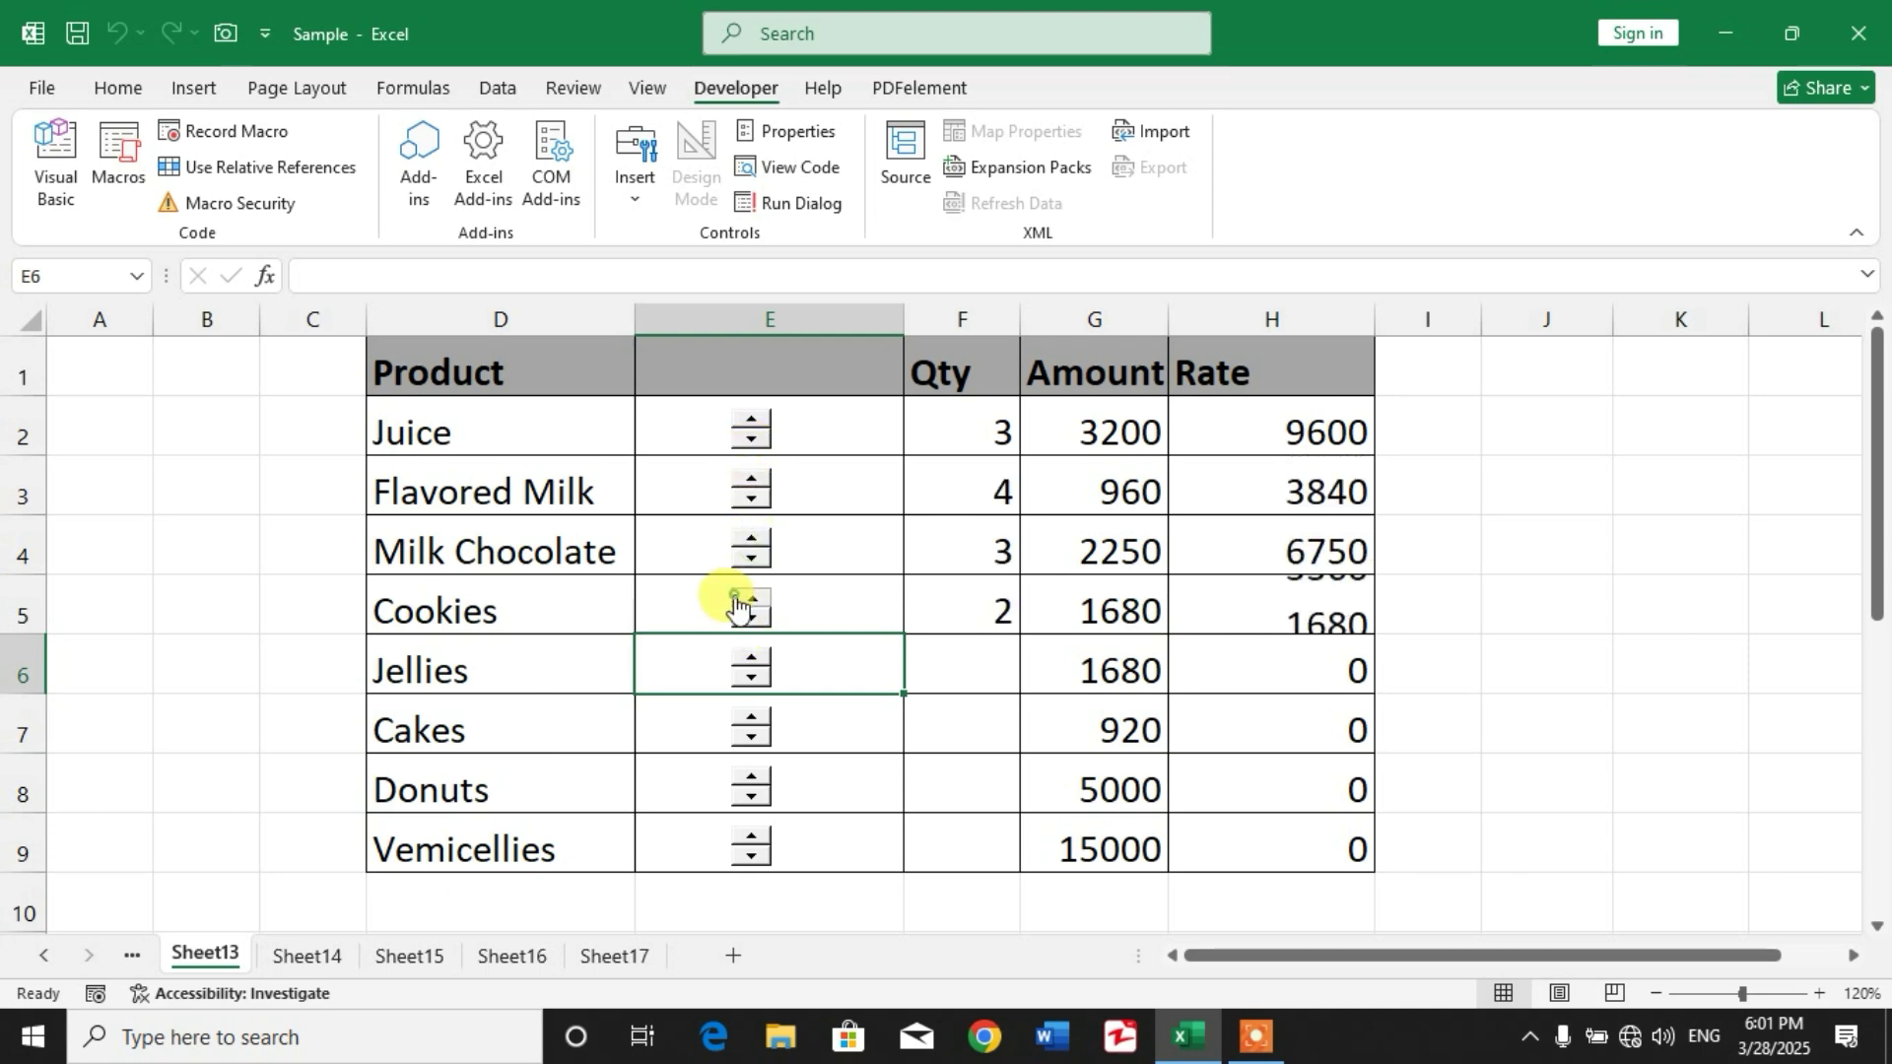
pyautogui.click(751, 659)
pyautogui.click(750, 659)
pyautogui.click(756, 719)
pyautogui.click(757, 719)
pyautogui.click(757, 721)
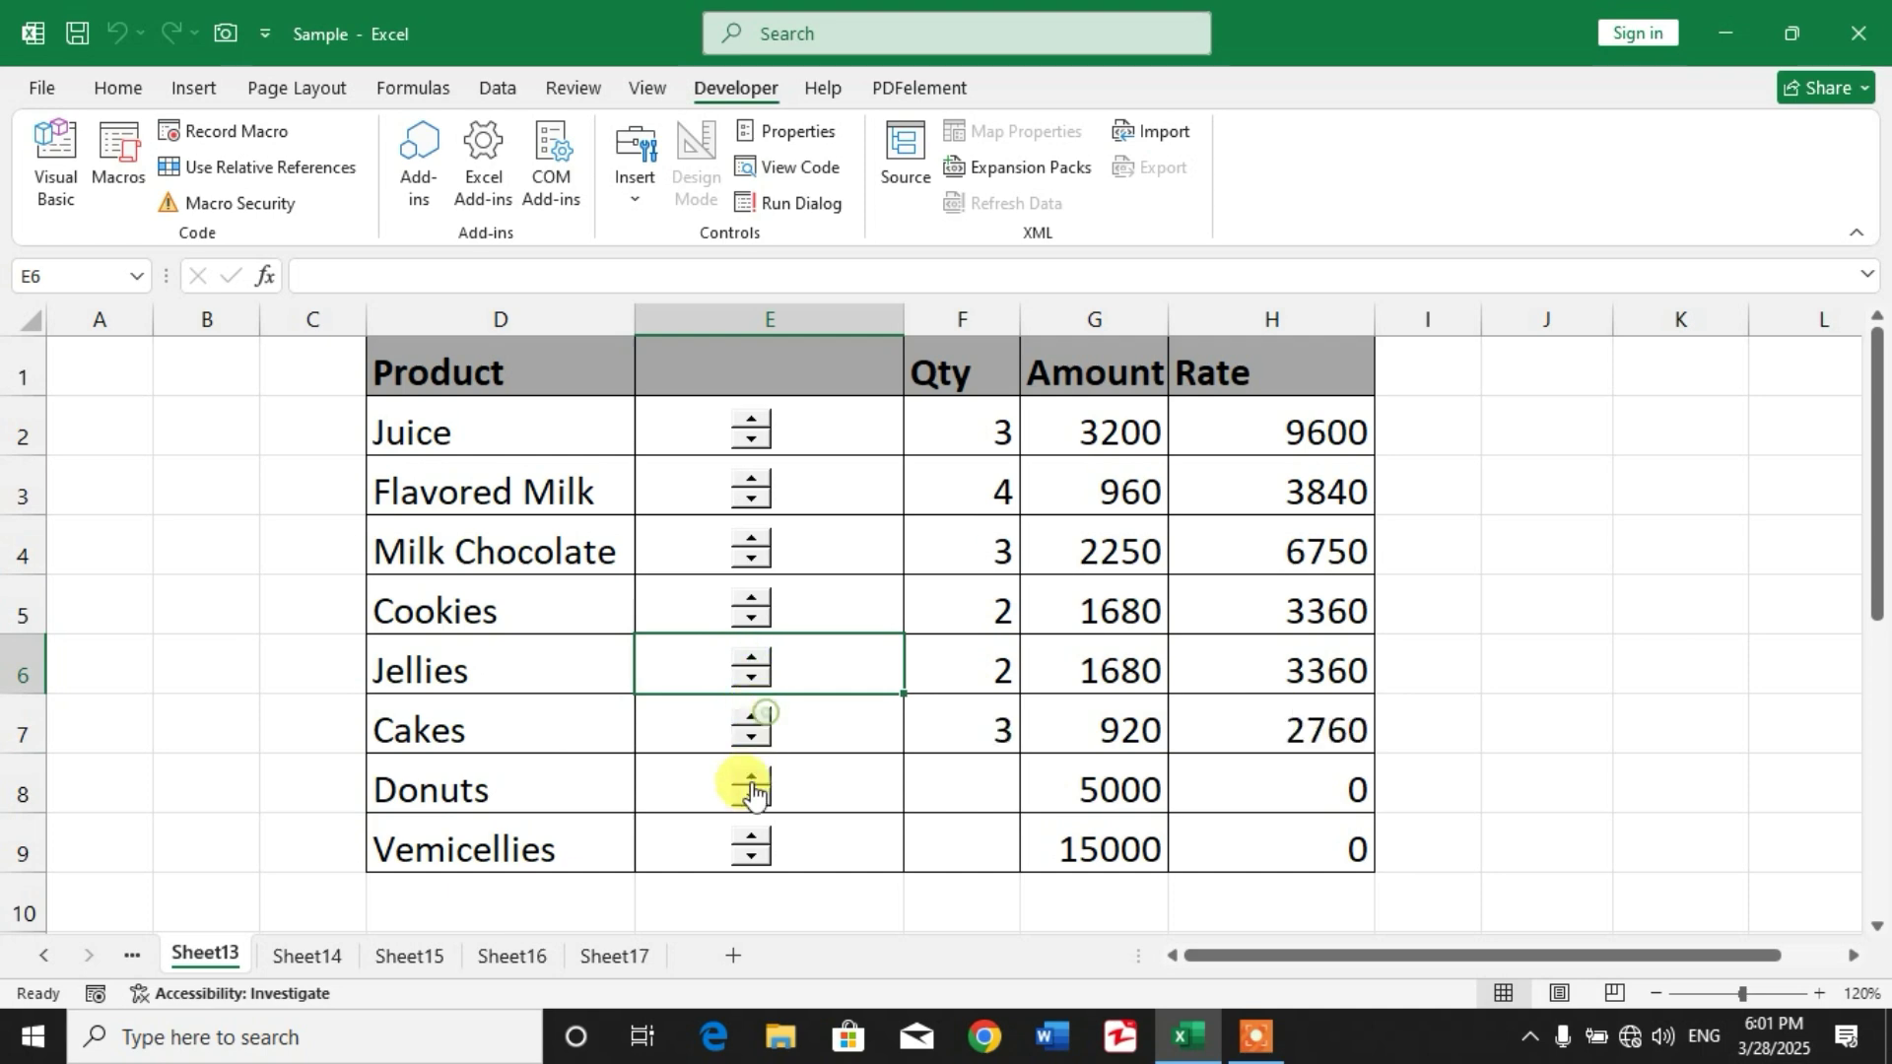
pyautogui.click(748, 779)
pyautogui.click(753, 839)
pyautogui.click(754, 841)
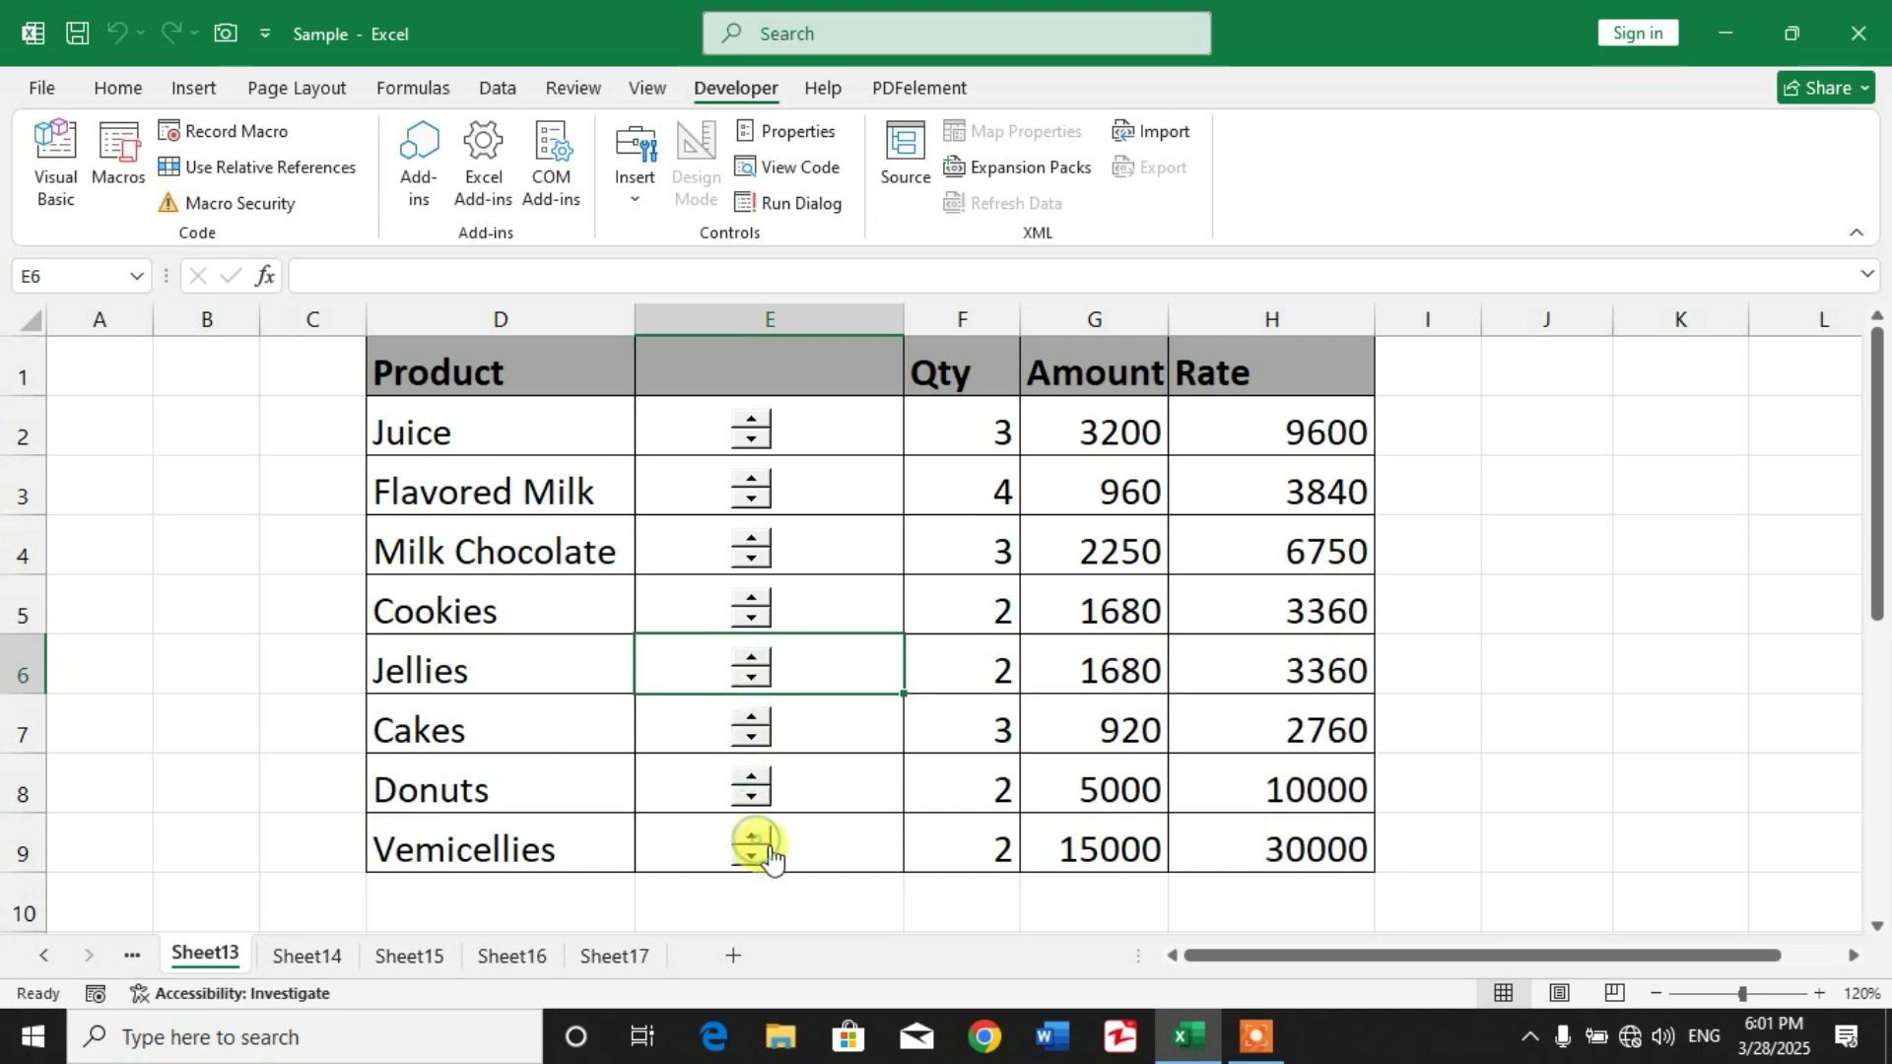